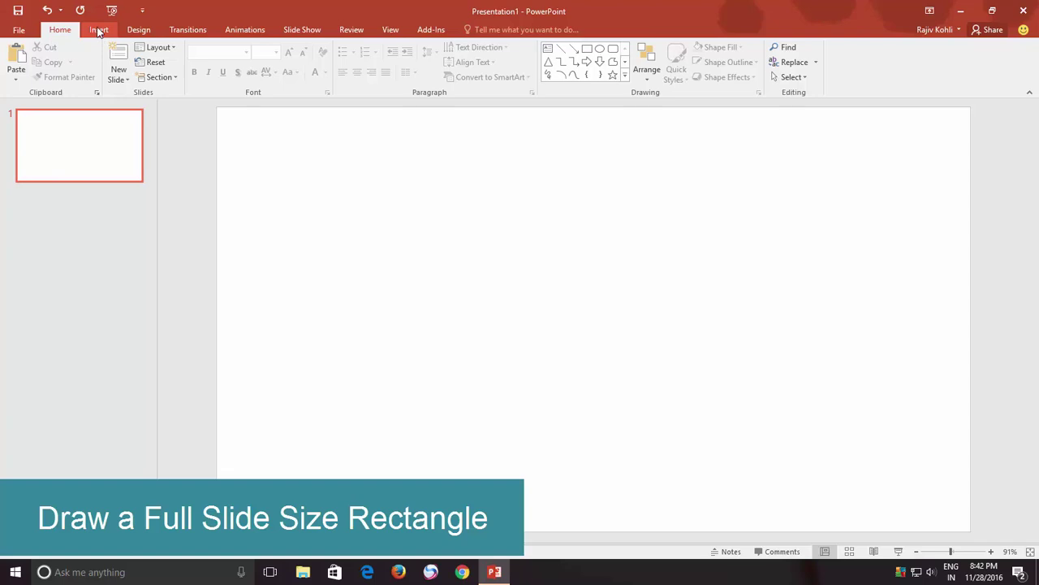
# Draw a 13.33" by 7.5" rectangle over the whole slide and remove its outline.
pyautogui.click(99, 30)
pyautogui.click(221, 59)
pyautogui.click(218, 142)
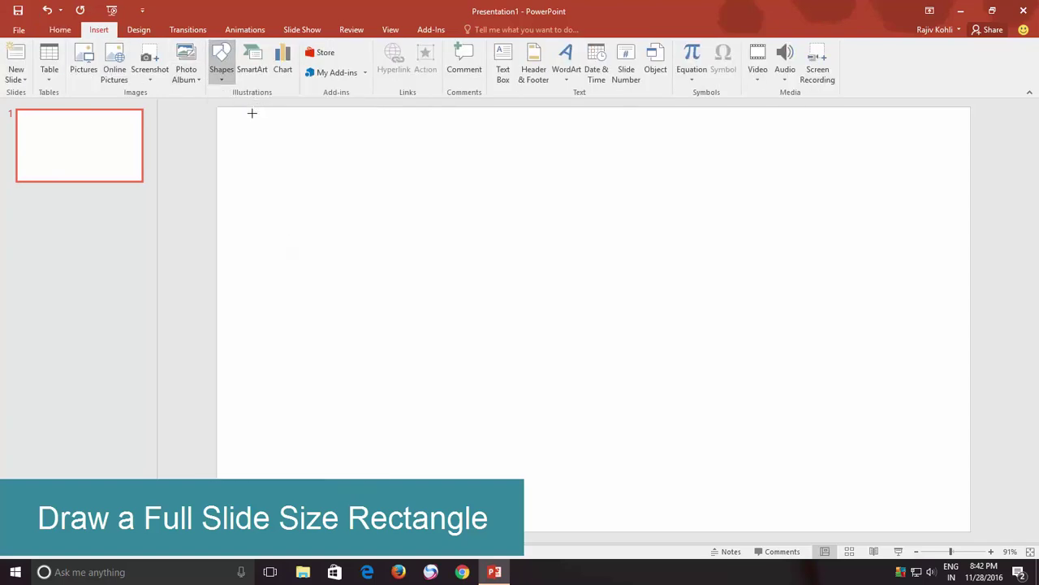
pyautogui.moveTo(216, 108); pyautogui.dragTo(971, 532)
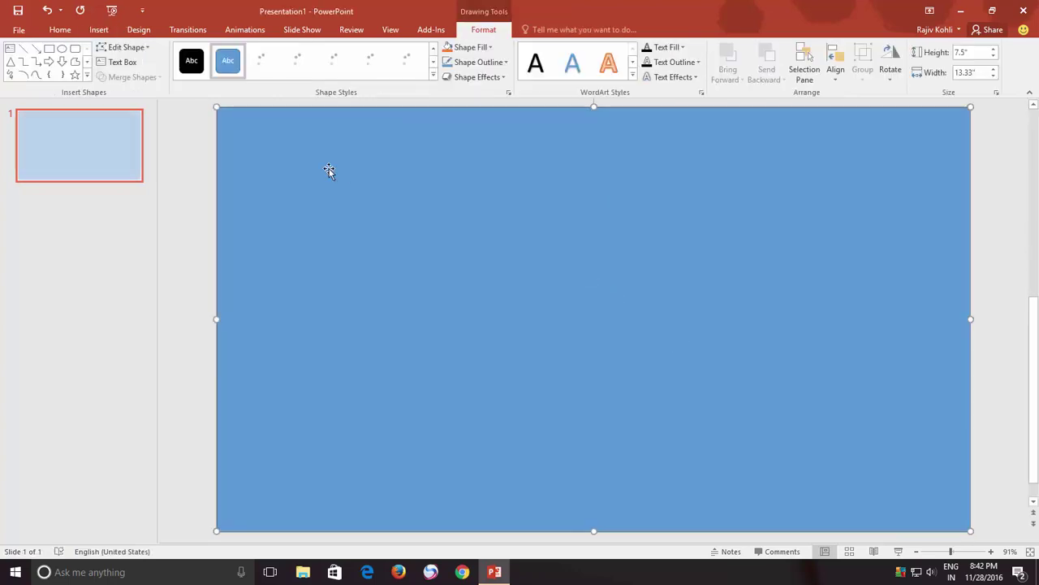
pyautogui.click(478, 63)
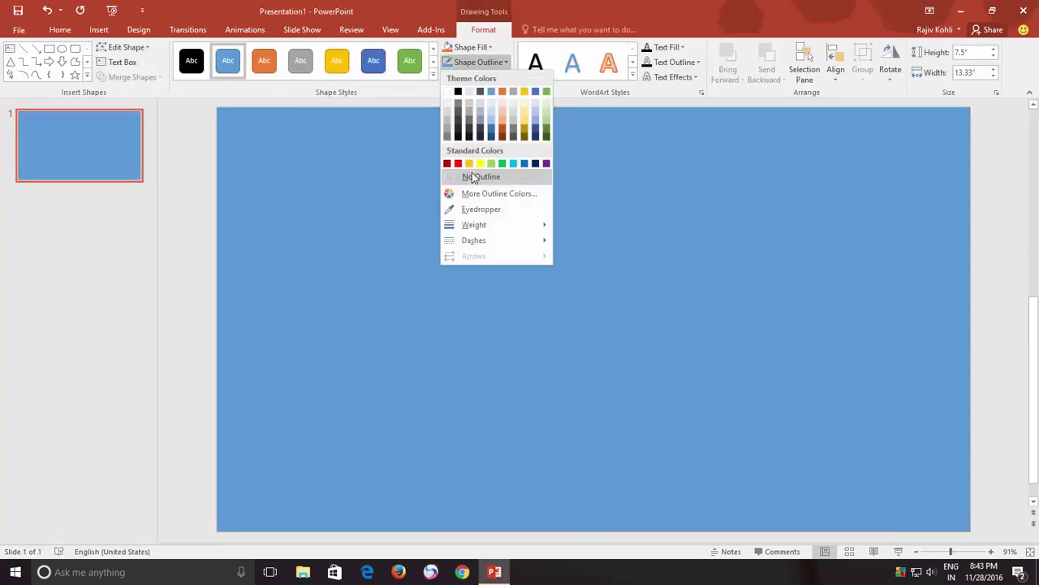
pyautogui.click(476, 174)
pyautogui.press('Escape')
# Insert first-style WordArt and replace its placeholder with the text SNOW.
pyautogui.click(98, 29)
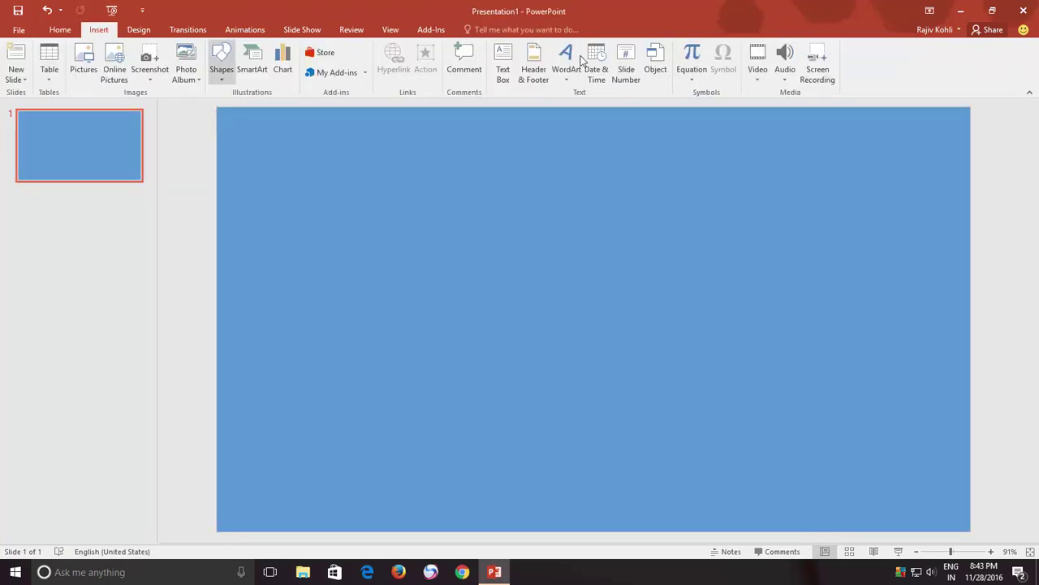
pyautogui.click(569, 86)
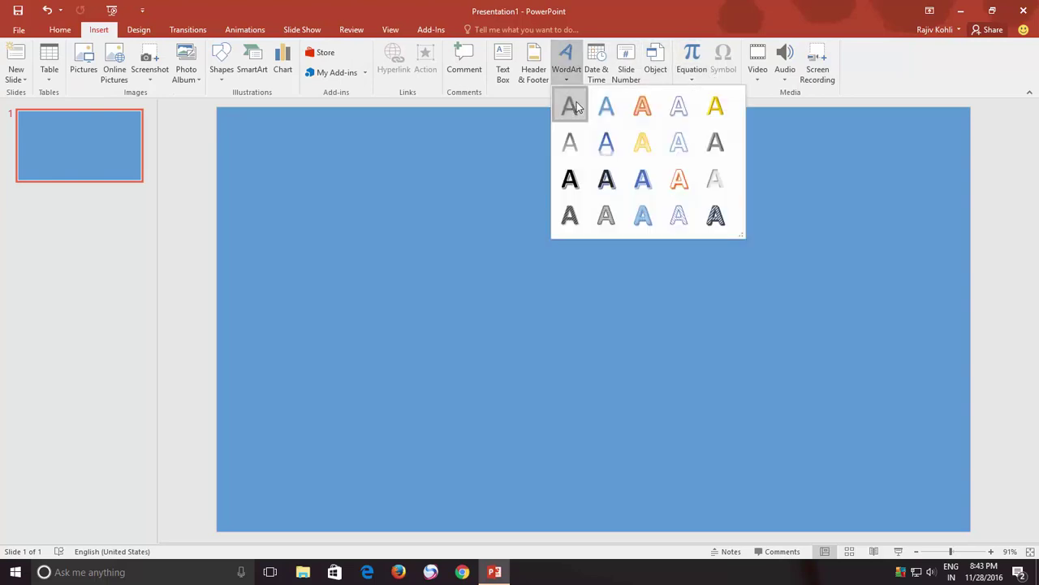
pyautogui.click(575, 110)
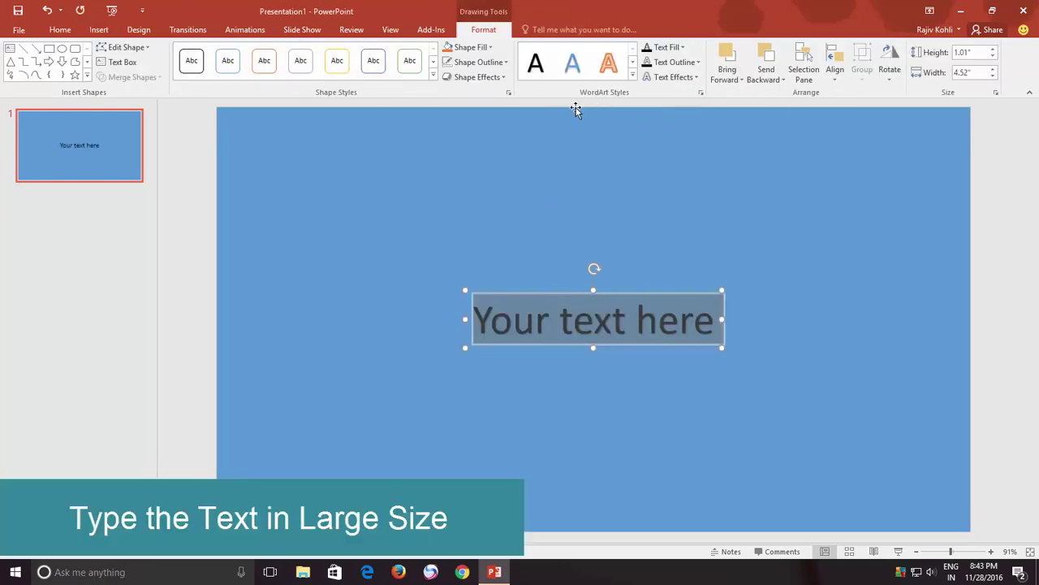
pyautogui.press('Delete')
pyautogui.write('SNOW')
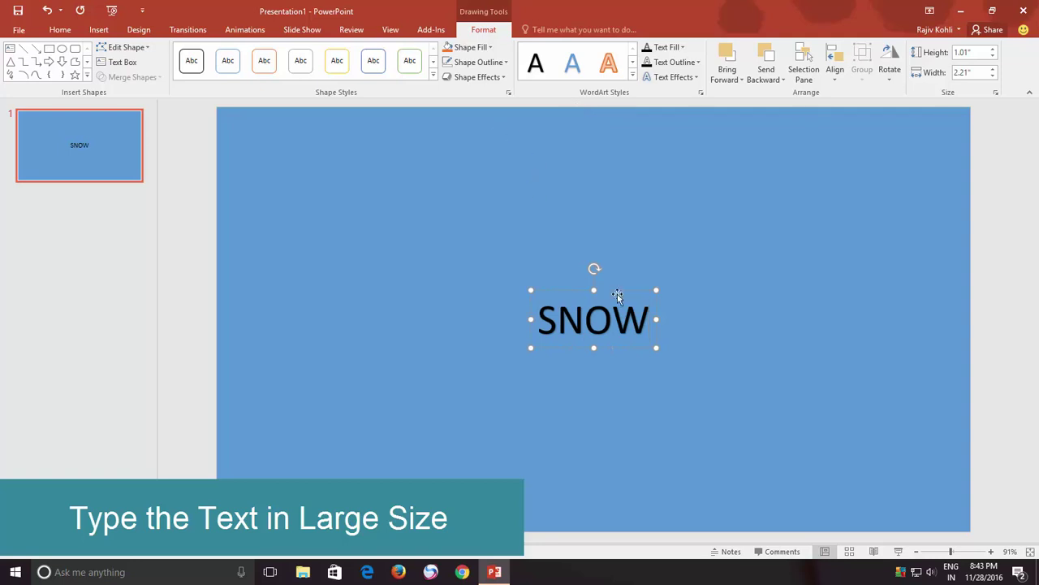
# Set the SNOW text to font size 200 in the Impact font.
pyautogui.click(60, 30)
pyautogui.write('200')
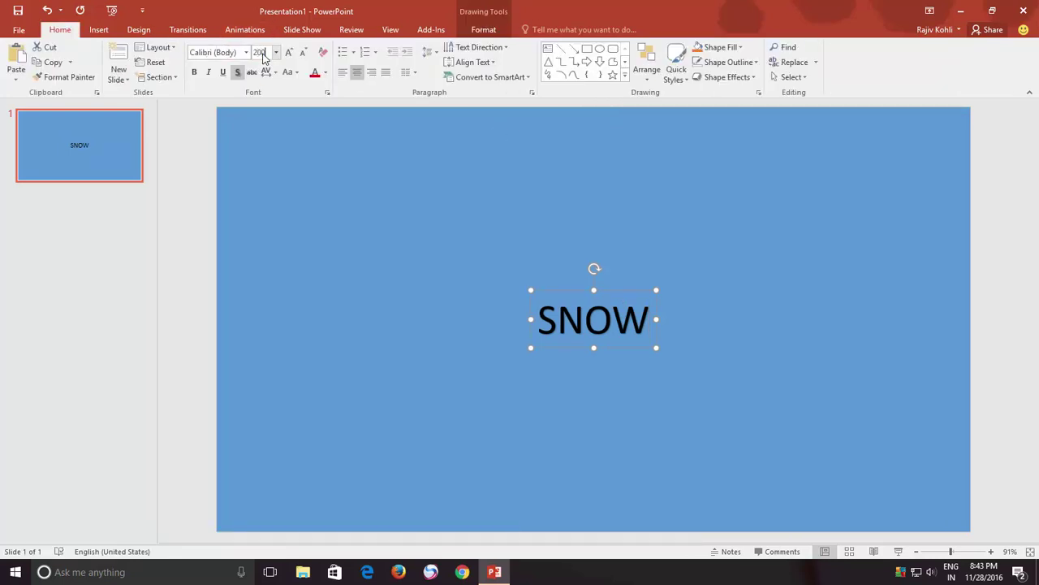
pyautogui.press('Return')
pyautogui.click(226, 53)
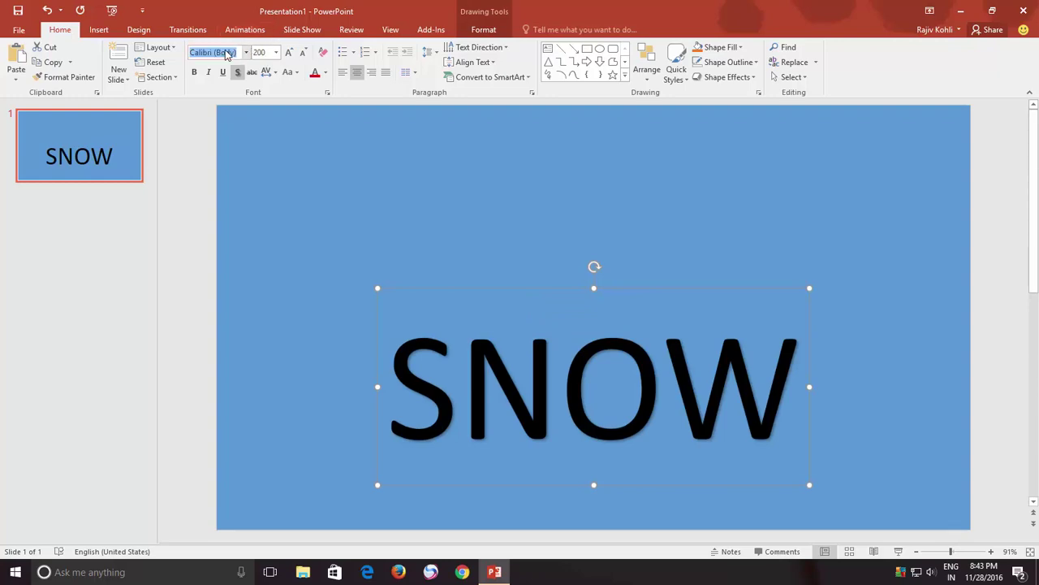
pyautogui.click(246, 52)
pyautogui.moveTo(362, 85)
pyautogui.mouseDown()
pyautogui.moveTo(375, 218)
pyautogui.moveTo(375, 204)
pyautogui.mouseUp()
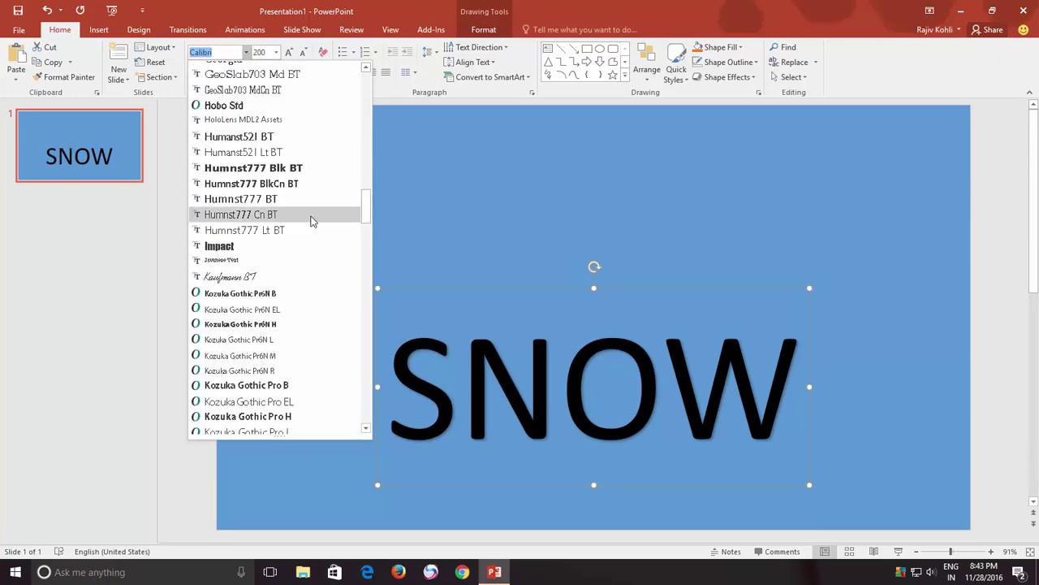
pyautogui.click(312, 244)
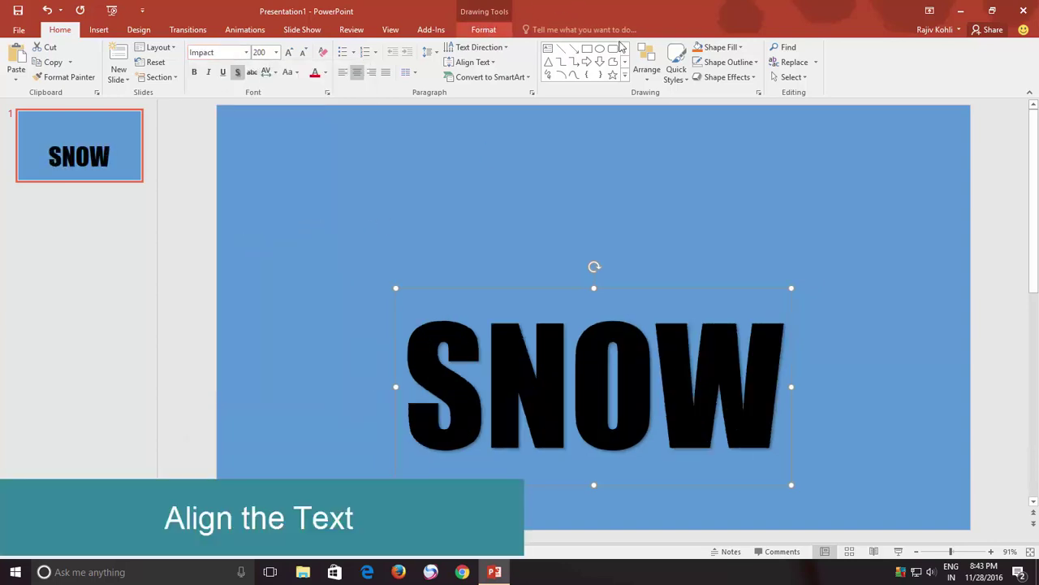
# Align SNOW to the slide's middle and place a copy to the right of the slide.
pyautogui.click(483, 29)
pyautogui.click(834, 69)
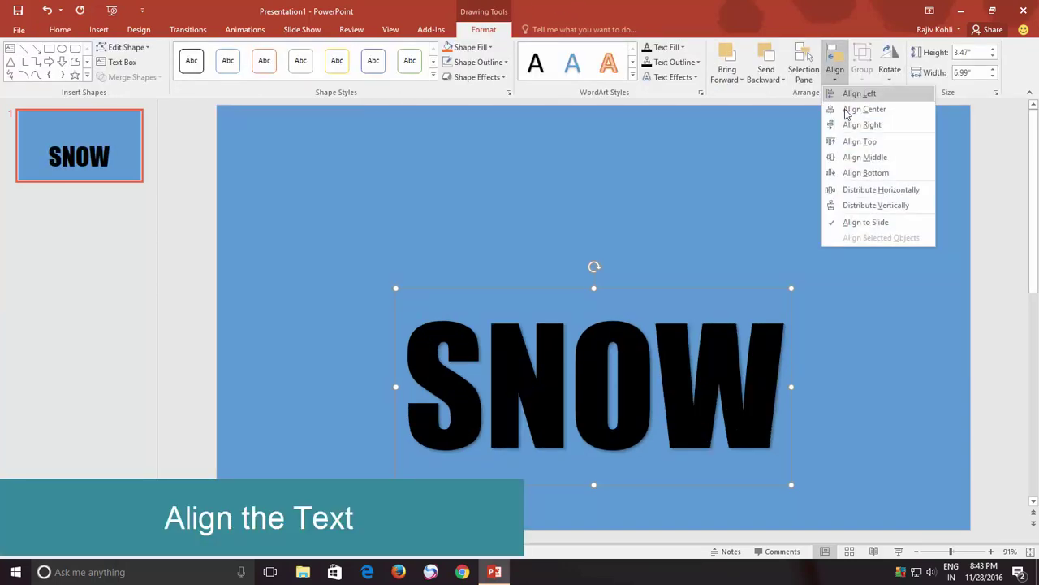
pyautogui.click(862, 157)
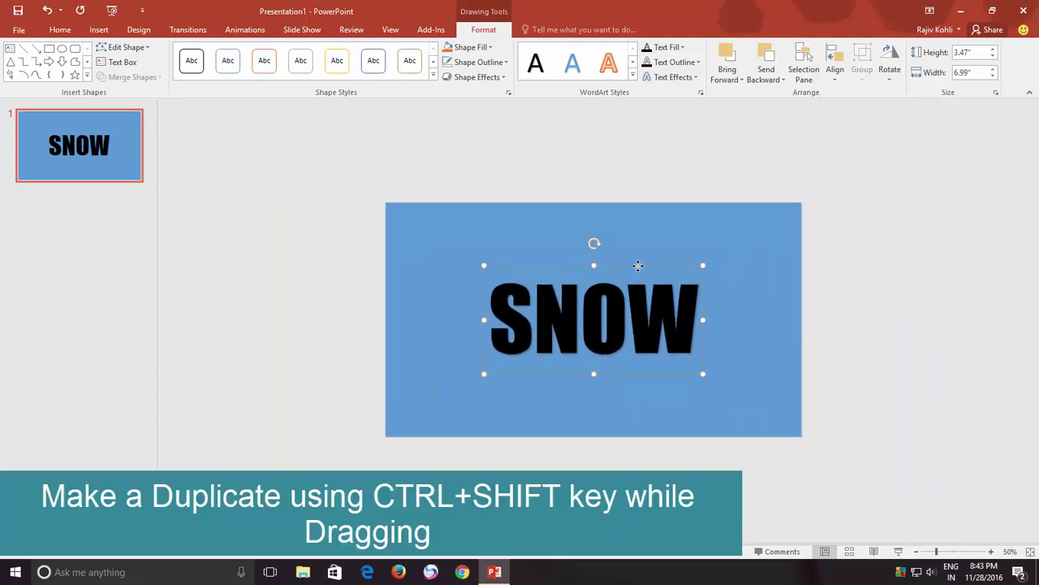
pyautogui.moveTo(634, 264); pyautogui.dragTo(943, 266)
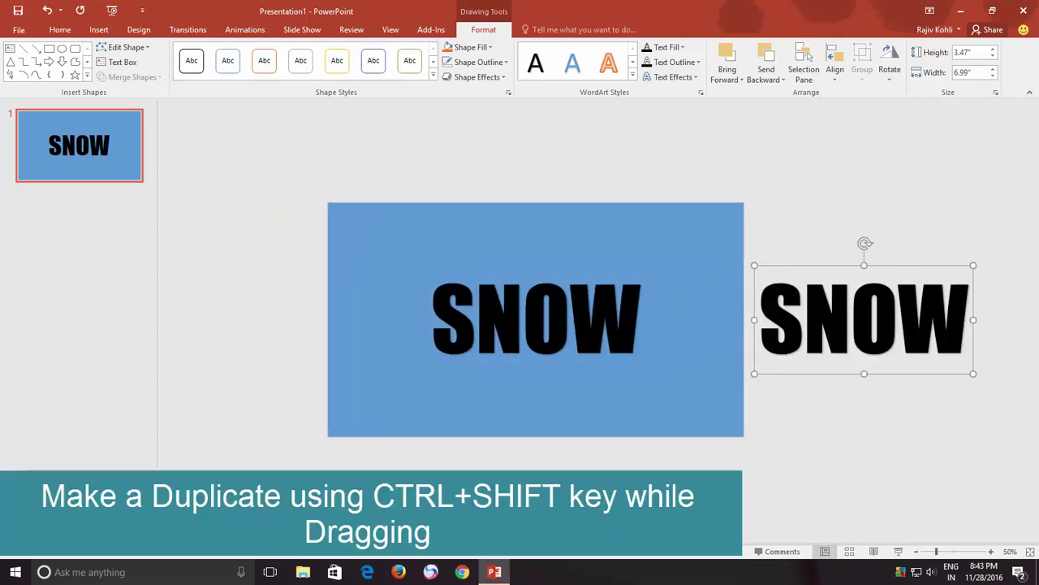
# Combine the blue rectangle with the original SNOW text to cut the letters out.
pyautogui.click(571, 260)
pyautogui.click(365, 206)
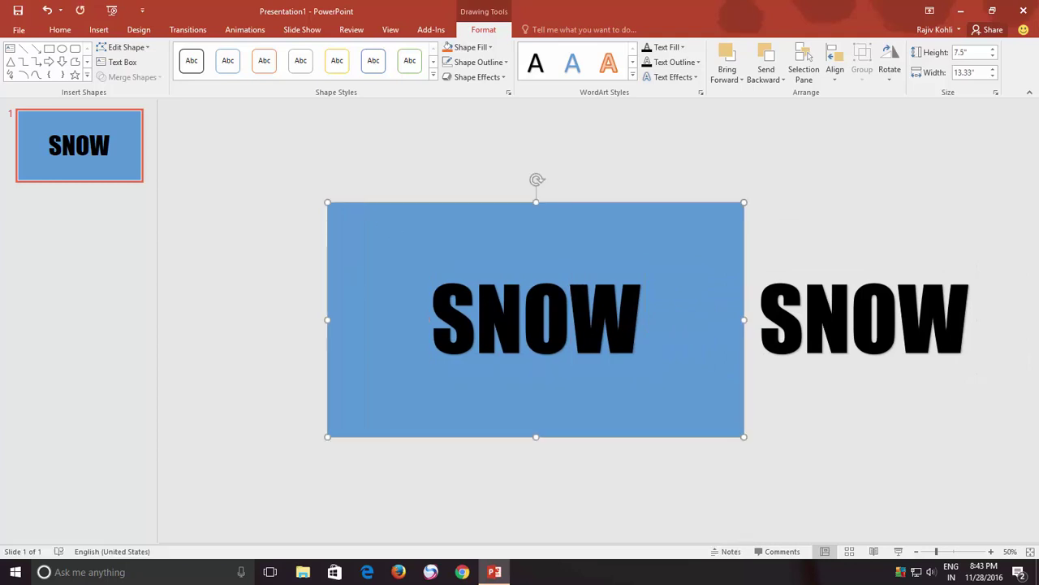
pyautogui.keyDown('shift'); pyautogui.click(487, 324); pyautogui.keyUp('shift')
pyautogui.click(133, 78)
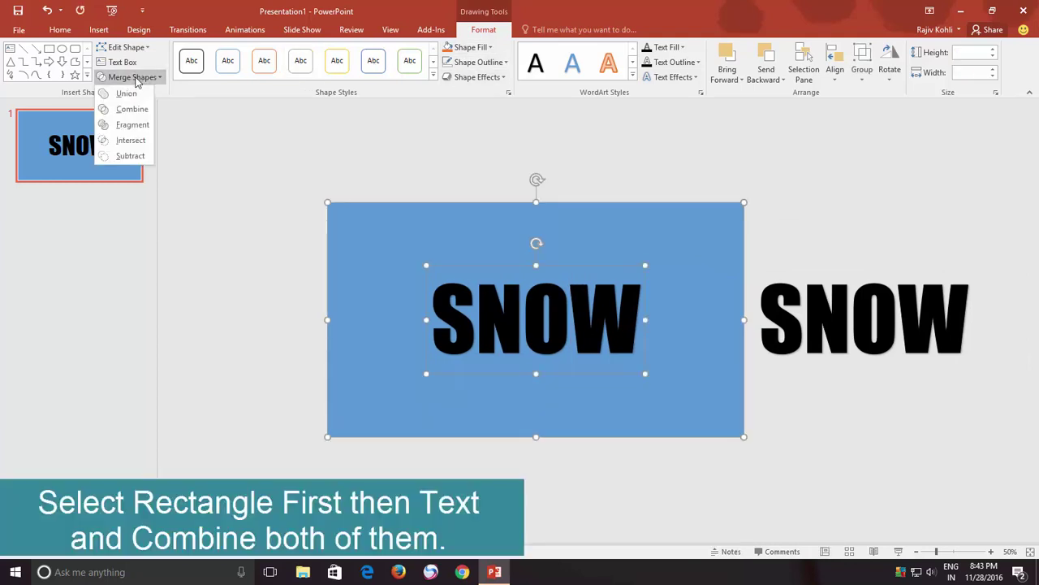
pyautogui.click(133, 109)
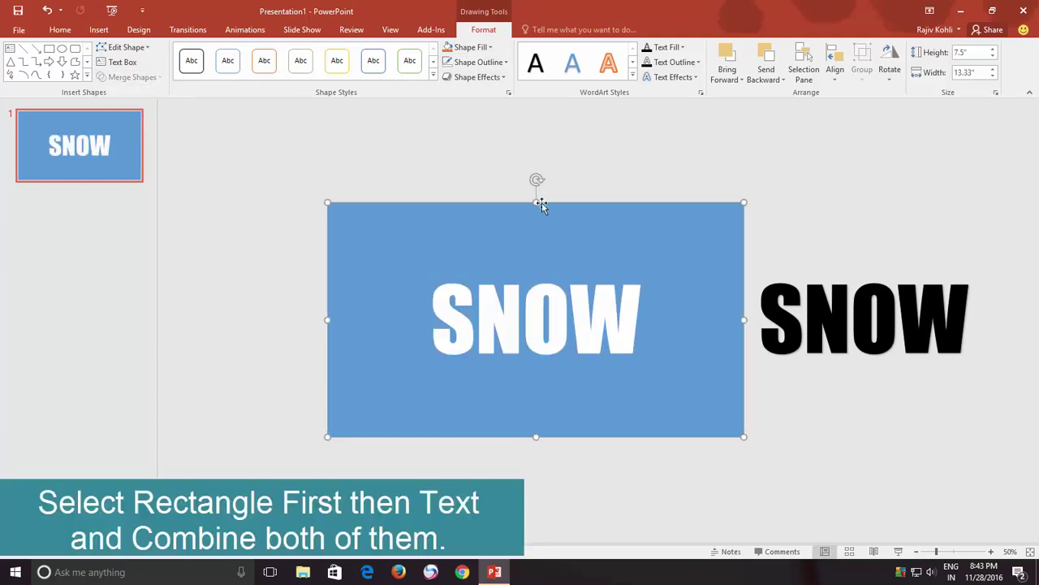
pyautogui.click(454, 167)
# Insert the Mountains picture from the Desktop and enlarge it to cover the rectangle.
pyautogui.click(99, 30)
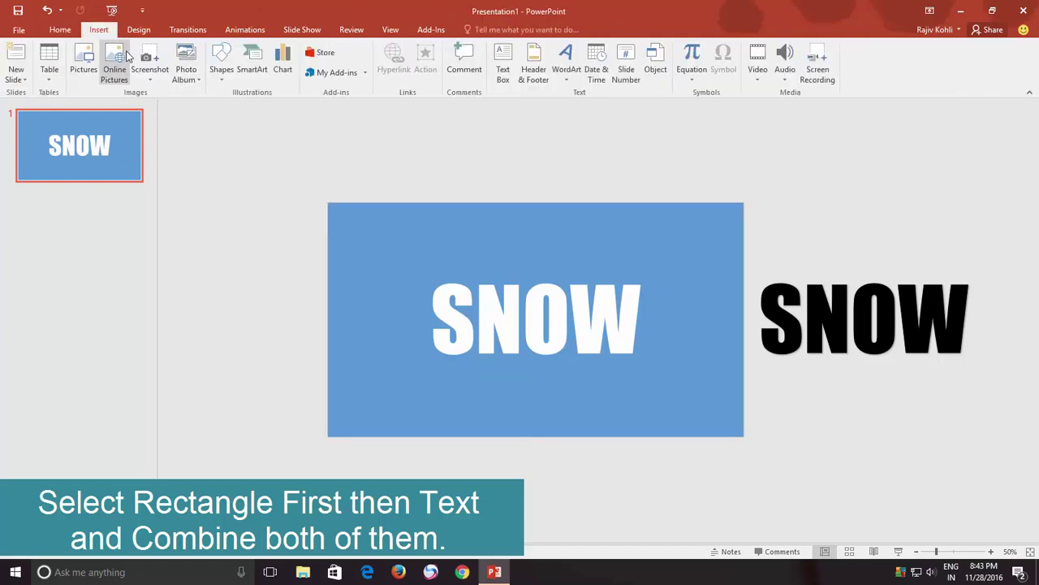
pyautogui.click(84, 59)
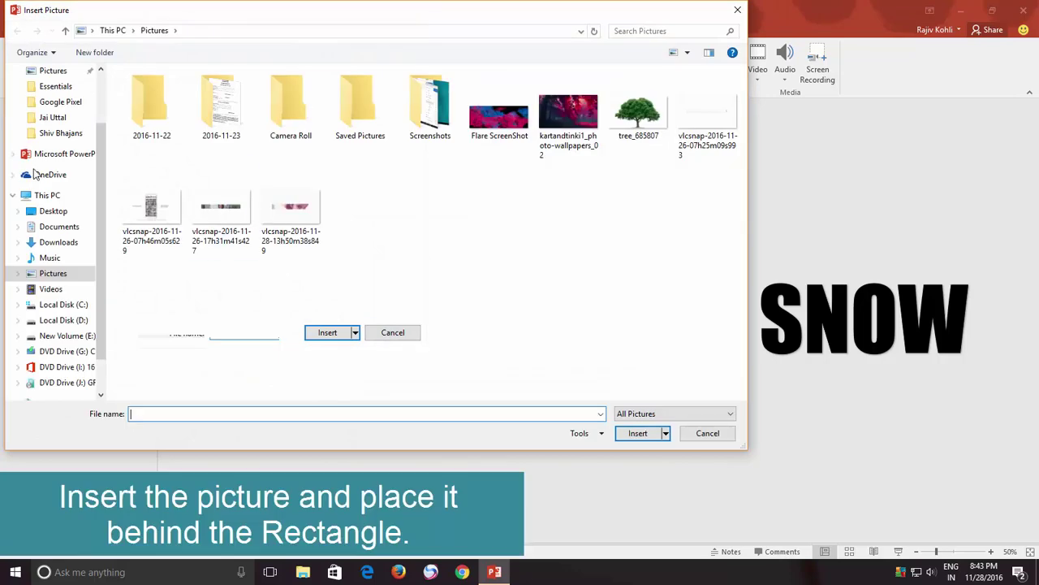
pyautogui.click(51, 211)
pyautogui.click(222, 117)
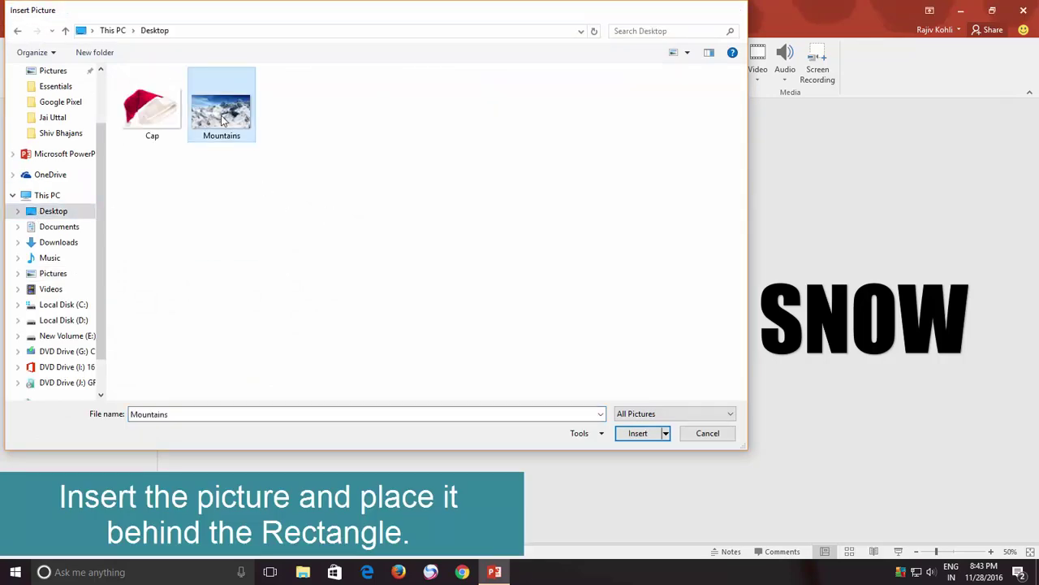
pyautogui.doubleClick(222, 117)
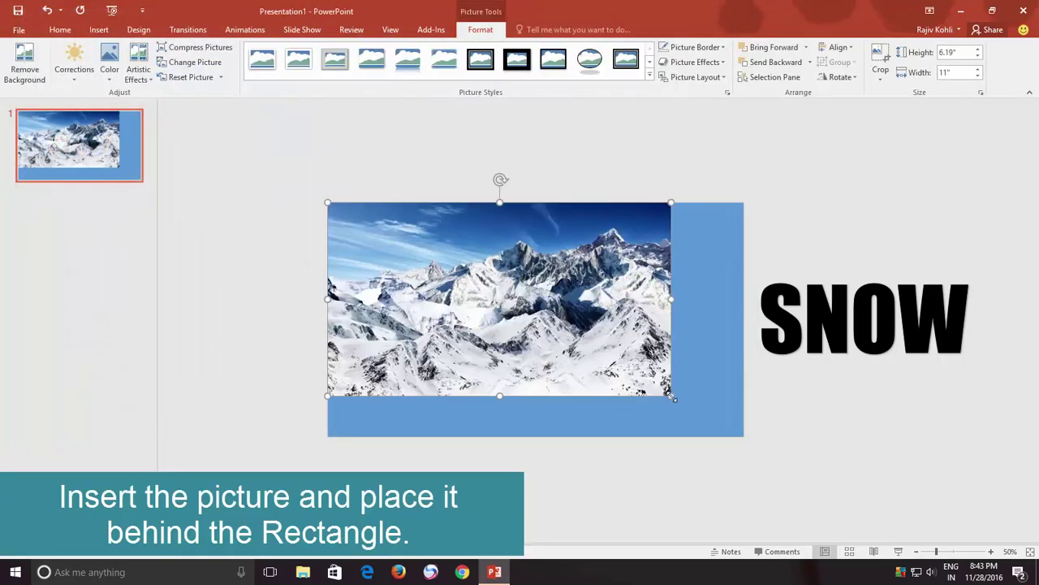
pyautogui.moveTo(673, 397); pyautogui.dragTo(739, 431)
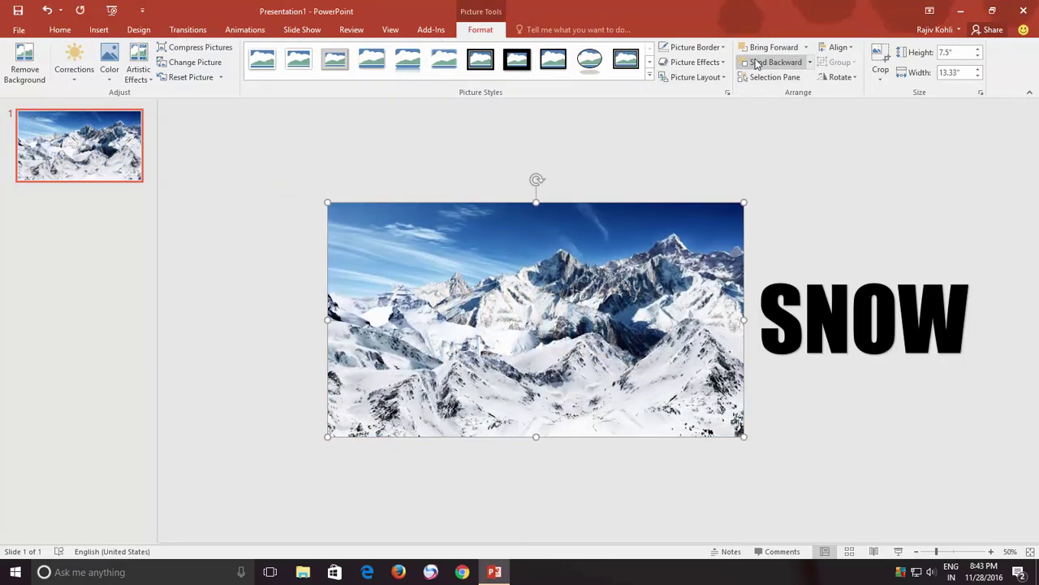
# Send the mountain photo behind the rectangle and shift it lower to fill the SNOW letters.
pyautogui.click(768, 65)
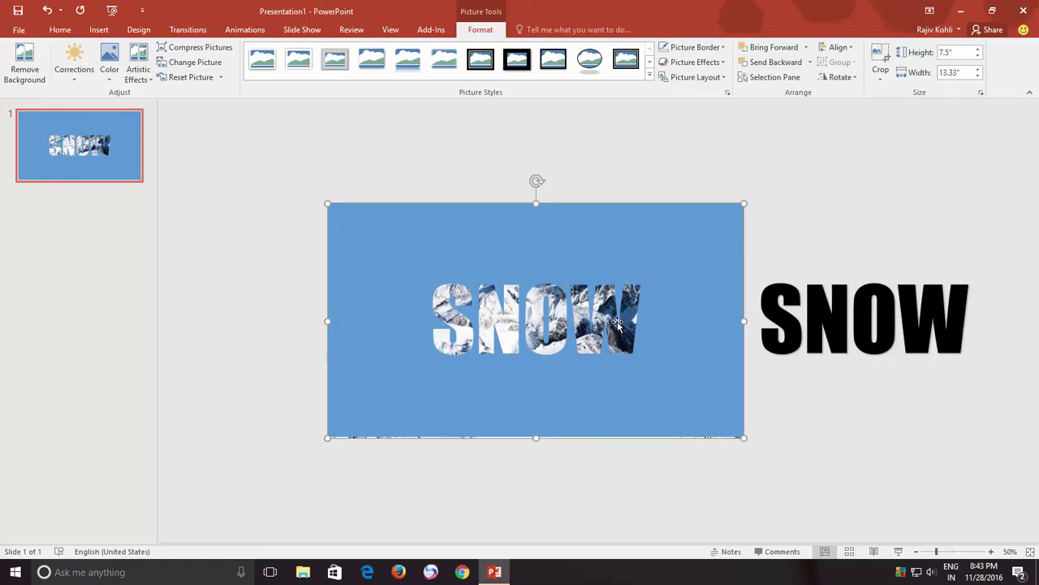
pyautogui.press('Down')
pyautogui.press('Down')
pyautogui.press('Down')
pyautogui.press('Down')
pyautogui.press('Down')
pyautogui.press('Down')
pyautogui.press('Down')
pyautogui.press('Down')
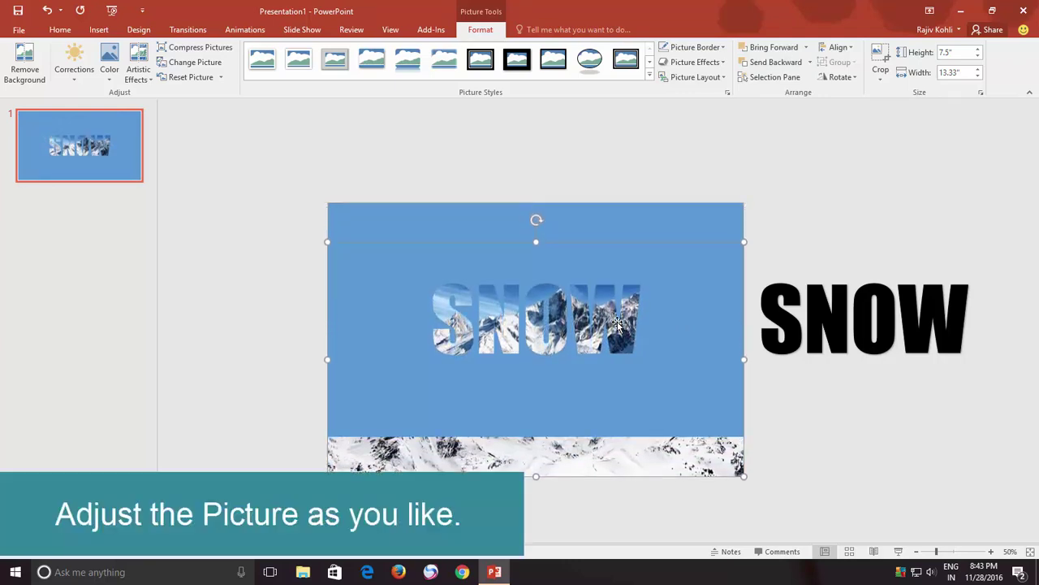
pyautogui.press('Down')
pyautogui.press('Down')
pyautogui.press('Down')
pyautogui.press('Down')
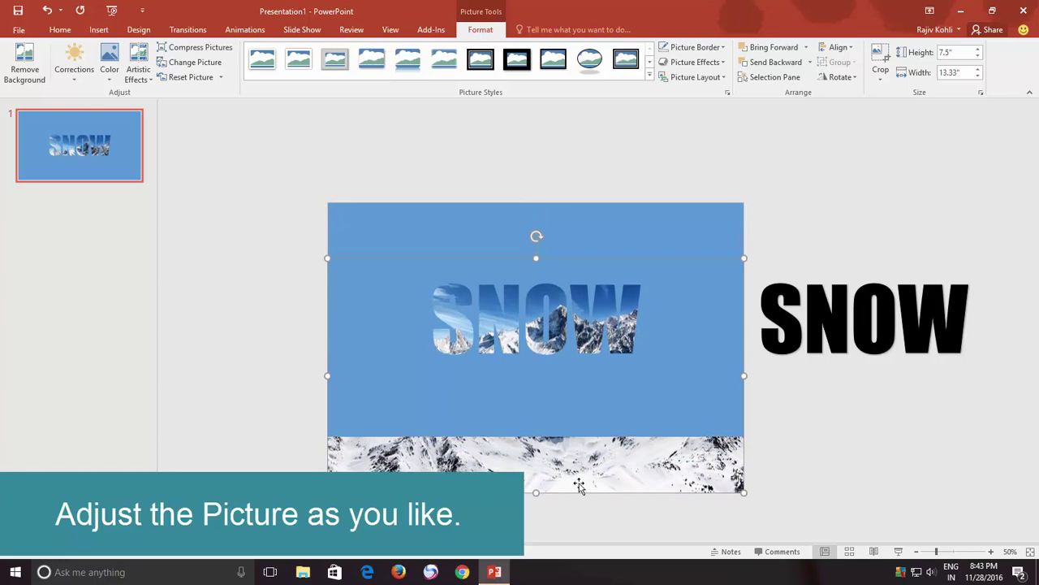
pyautogui.moveTo(583, 489); pyautogui.dragTo(582, 477)
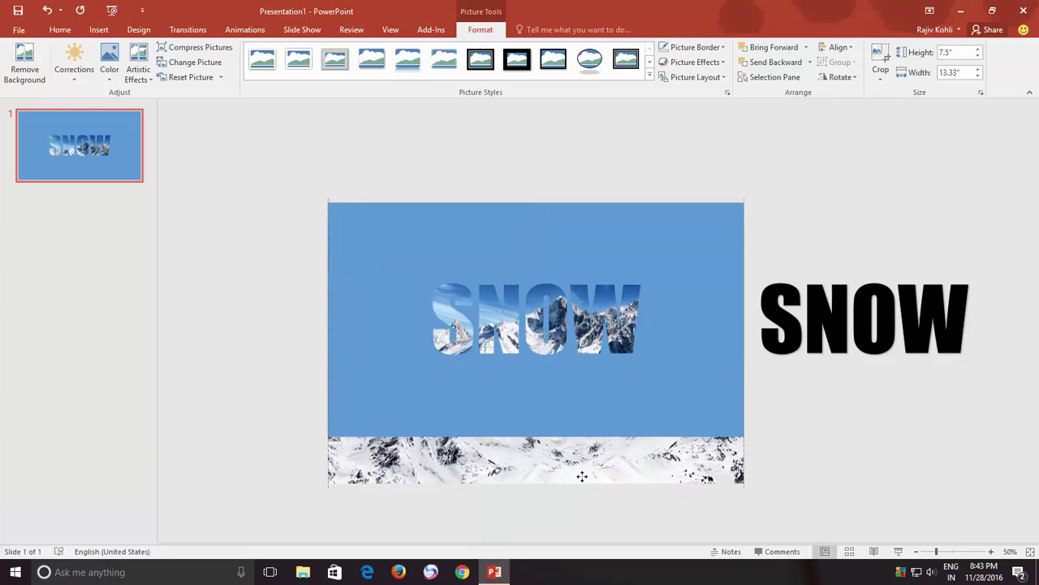
# Move the black SNOW copy from beside the slide onto the cut-out letters.
pyautogui.click(838, 270)
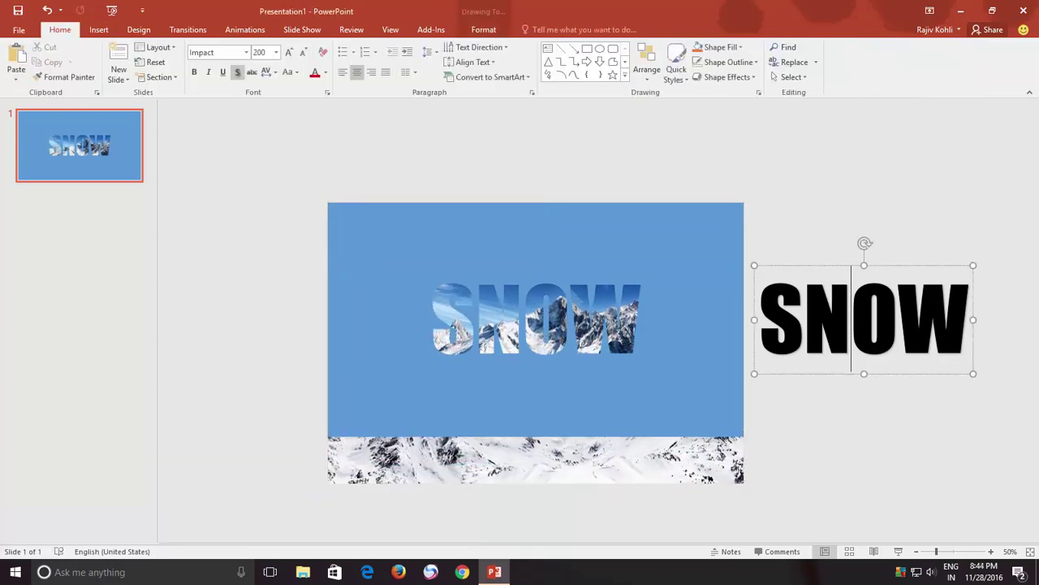
pyautogui.click(831, 265)
pyautogui.moveTo(831, 265); pyautogui.dragTo(504, 268)
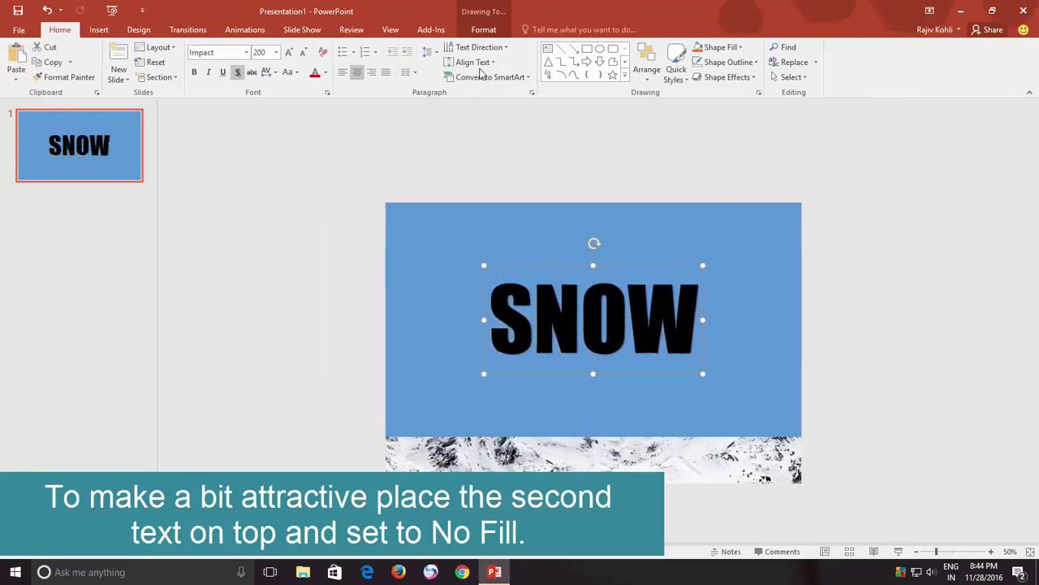
# Give the SNOW copy no text fill and a heavier black text outline.
pyautogui.click(483, 29)
pyautogui.click(665, 49)
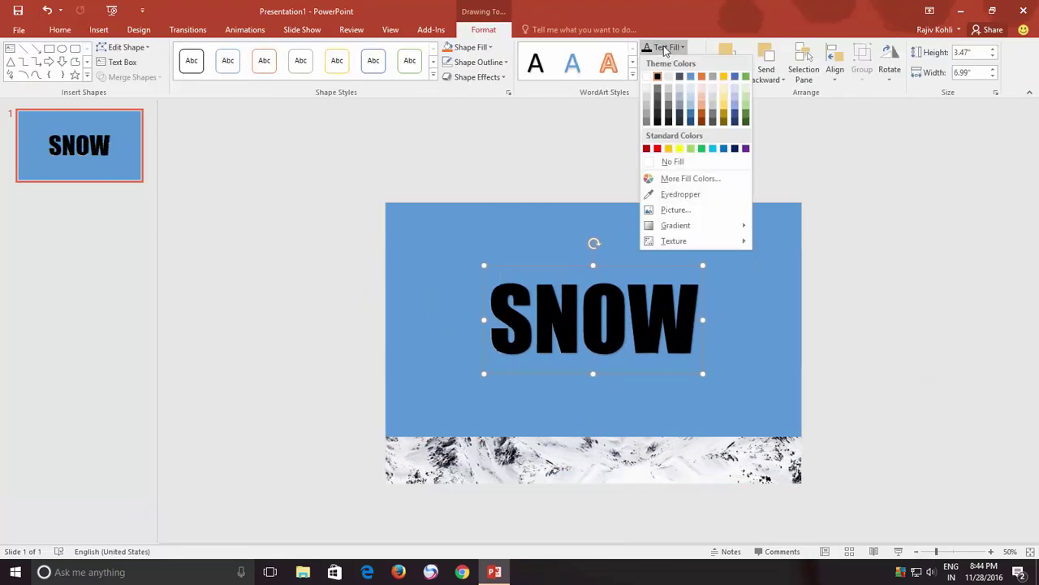
pyautogui.click(683, 160)
pyautogui.click(674, 63)
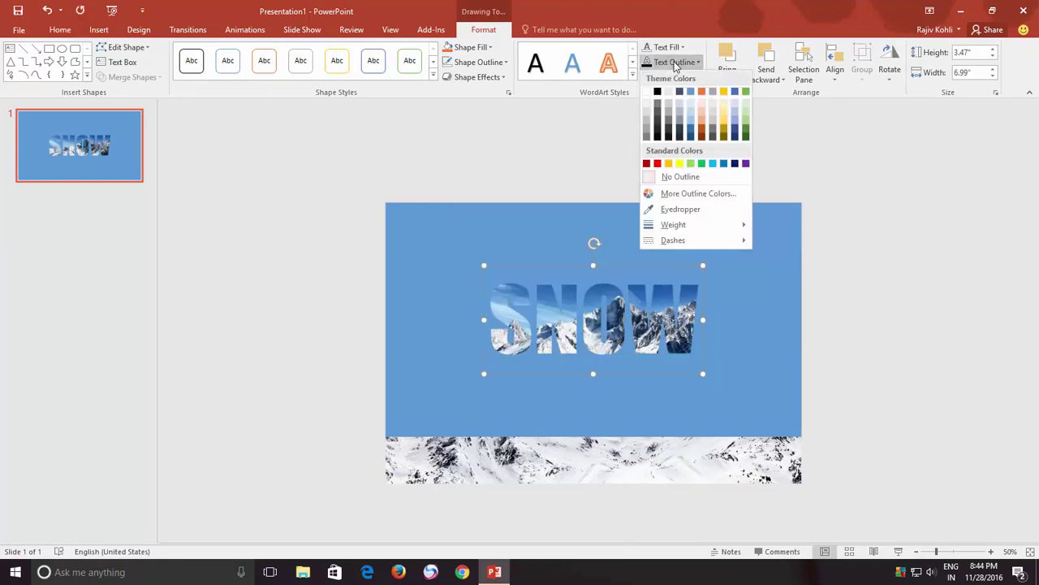
pyautogui.moveTo(728, 225)
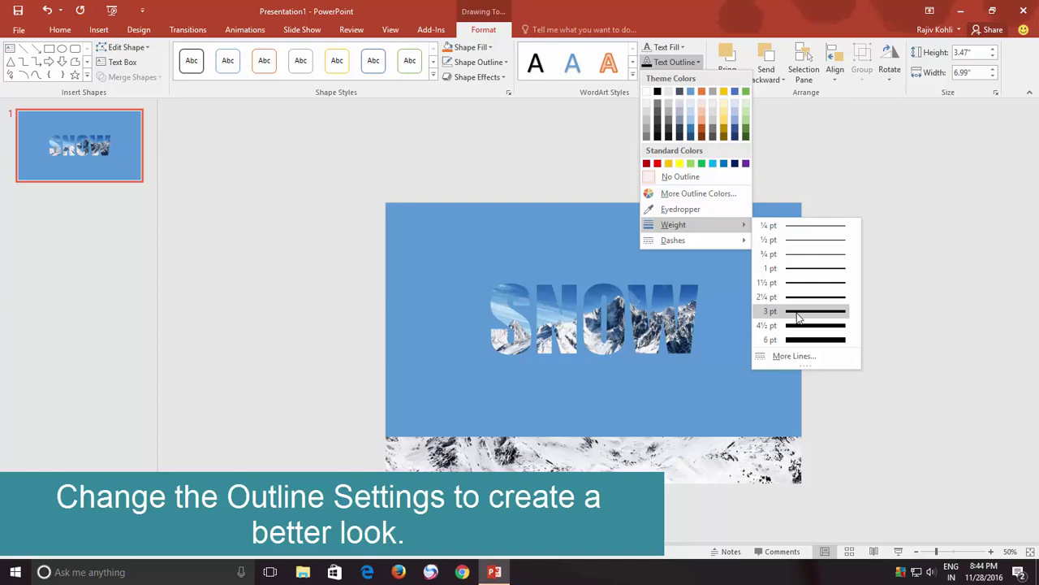
pyautogui.click(795, 297)
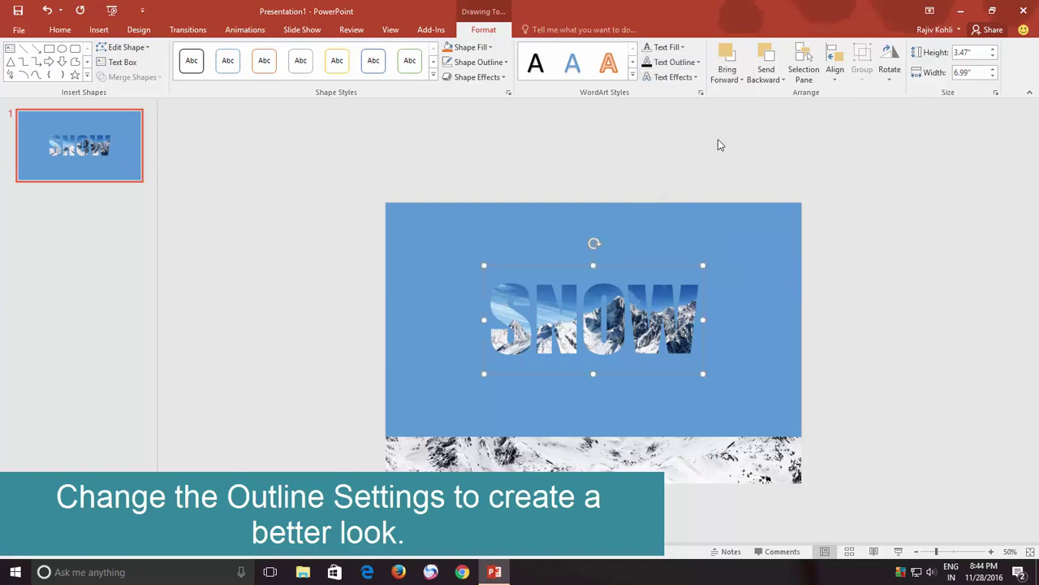
pyautogui.click(660, 65)
pyautogui.click(656, 91)
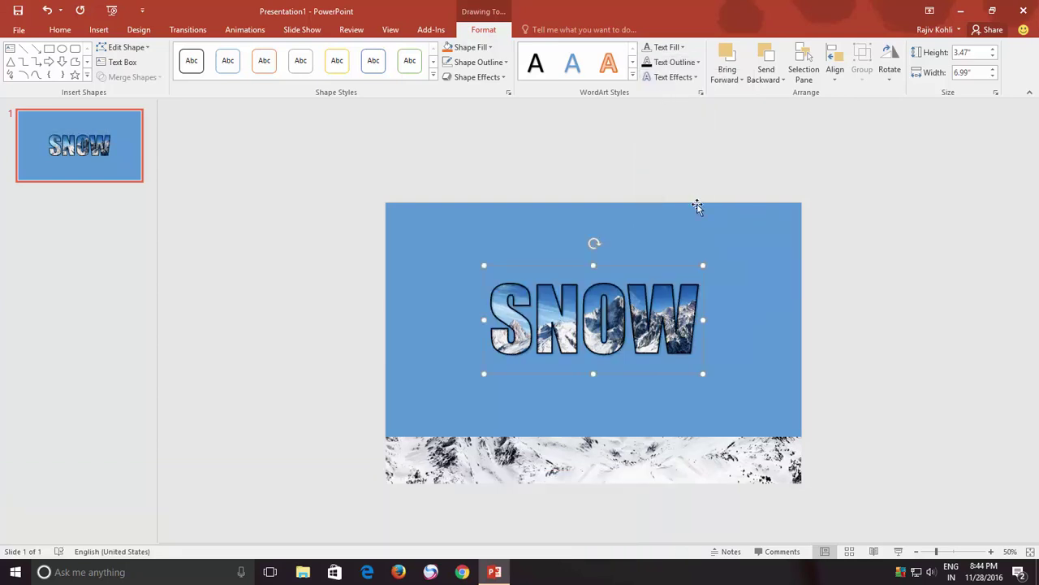
pyautogui.keyDown('ctrl'); pyautogui.scroll(4, 697, 204); pyautogui.keyUp('ctrl')
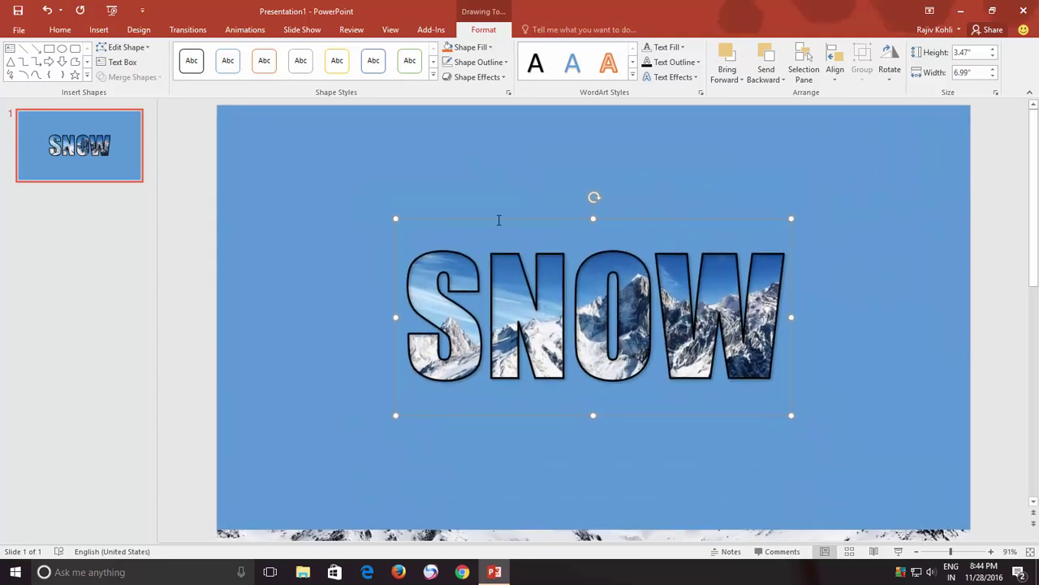
# Apply an outer shadow preset to SNOW and open its detailed Shadow Options.
pyautogui.click(680, 77)
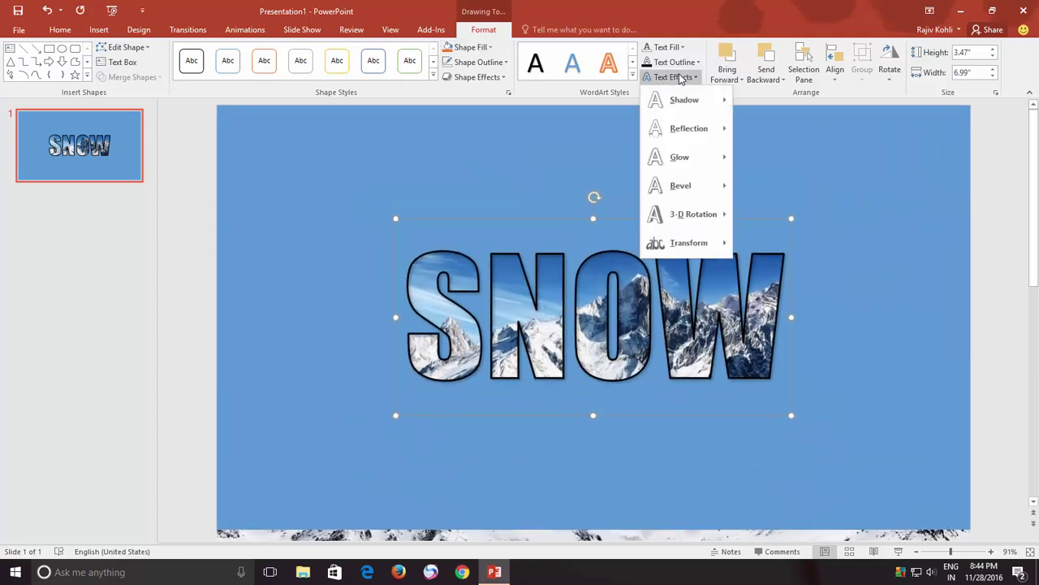
pyautogui.moveTo(682, 101)
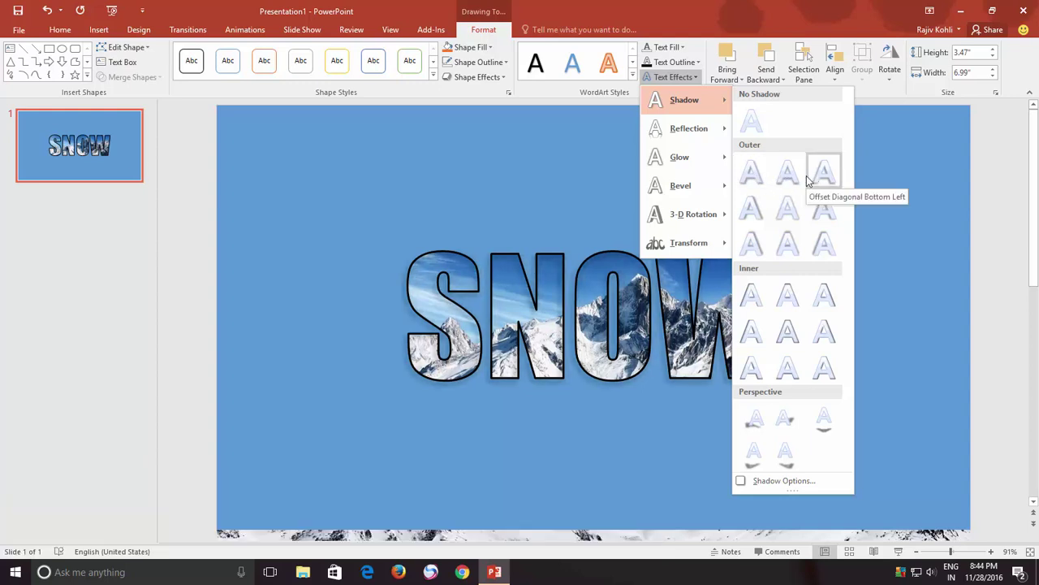
pyautogui.click(807, 175)
pyautogui.click(673, 76)
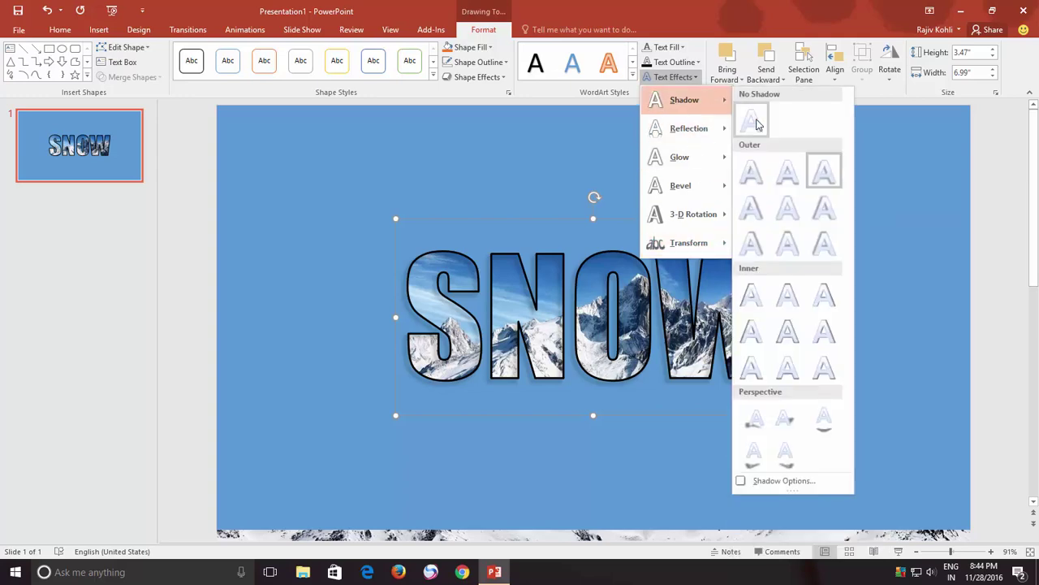
pyautogui.click(785, 481)
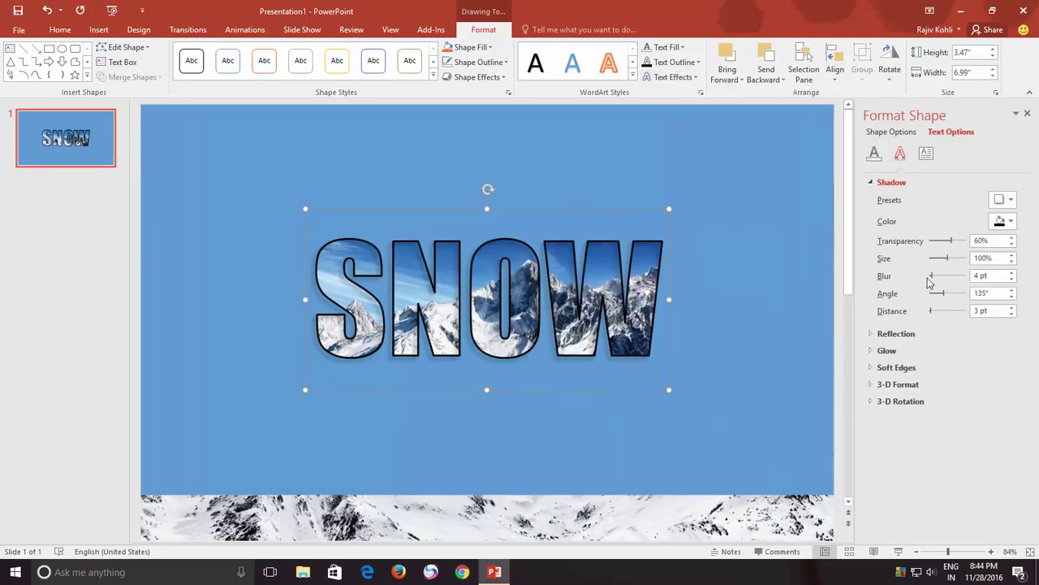
# Set the SNOW shadow to 0% transparency, 99% size, 3 pt blur and 150° angle.
pyautogui.moveTo(945, 243); pyautogui.dragTo(935, 245)
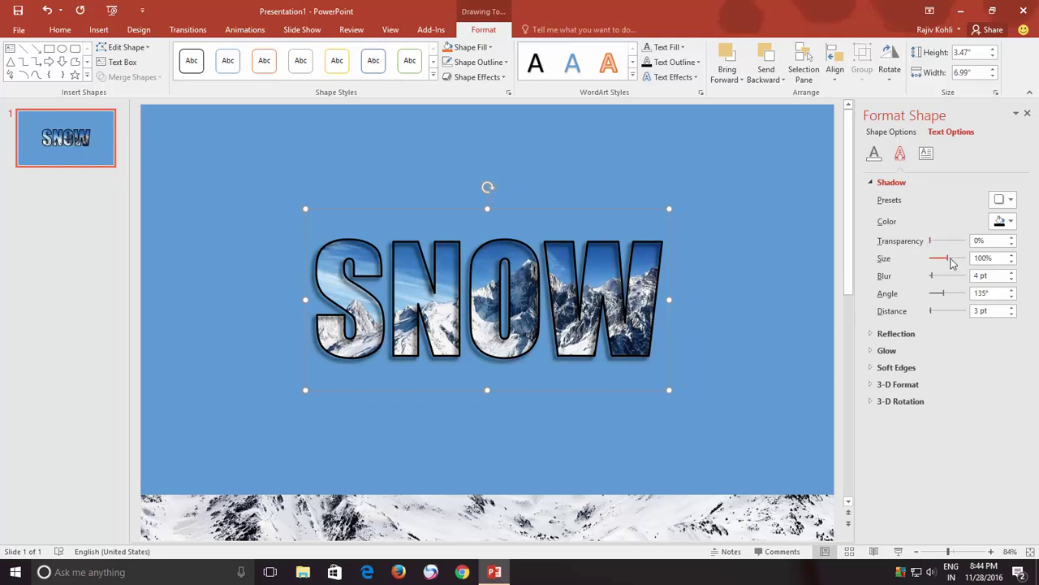
pyautogui.click(1011, 262)
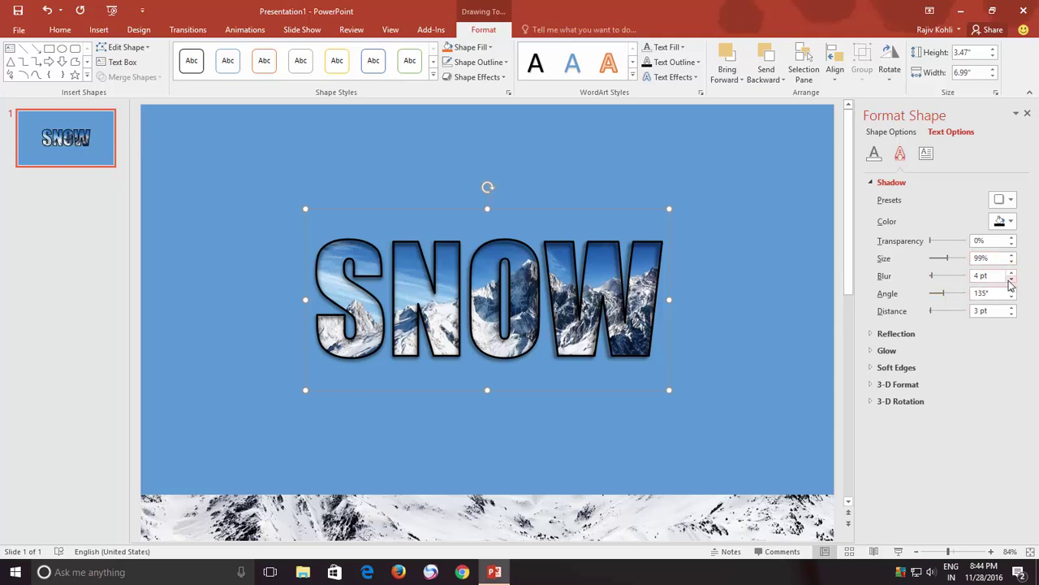
pyautogui.click(1011, 279)
pyautogui.click(1011, 279)
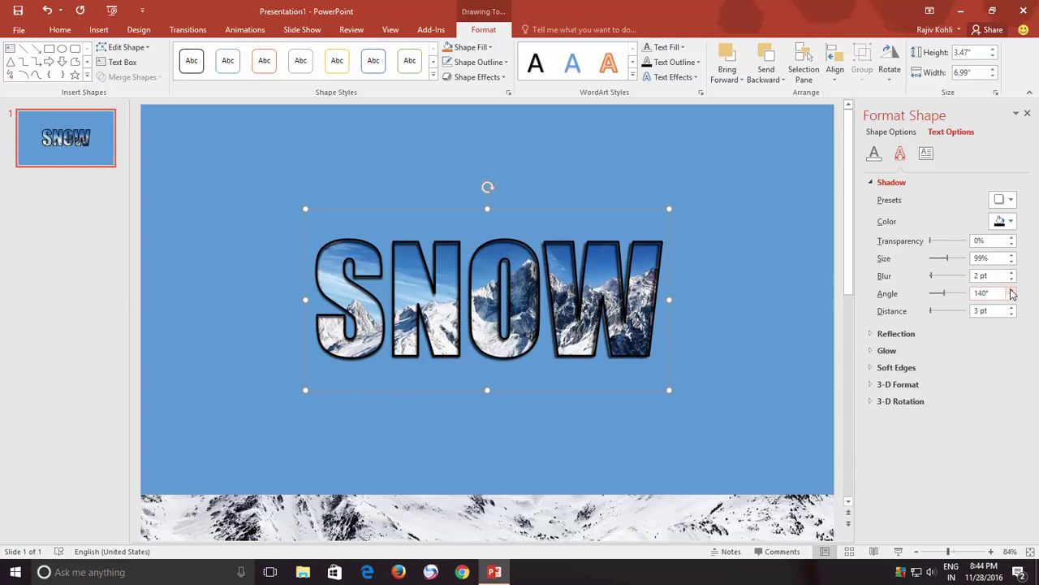
pyautogui.click(1012, 290)
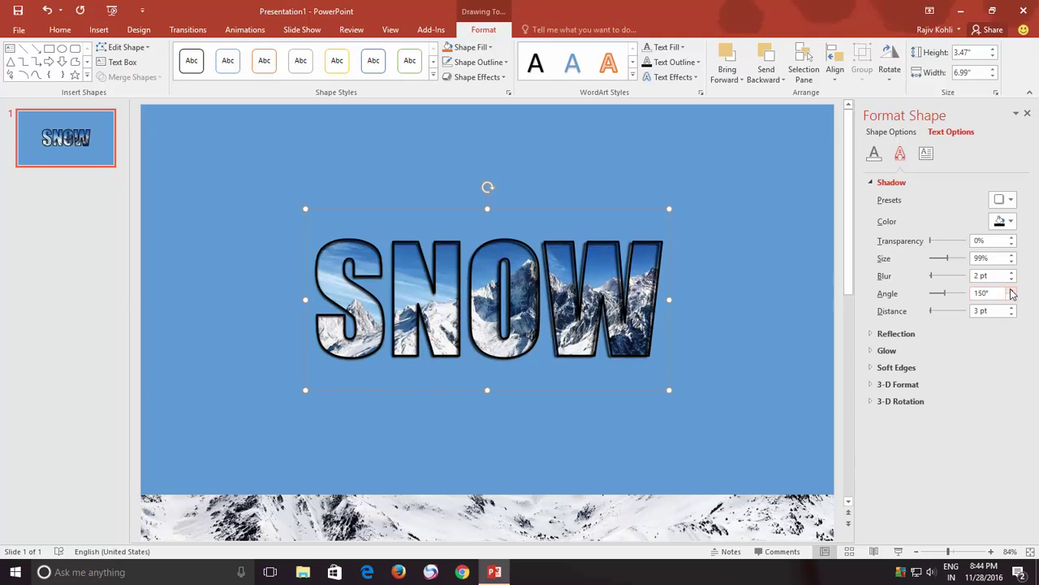
pyautogui.click(1012, 274)
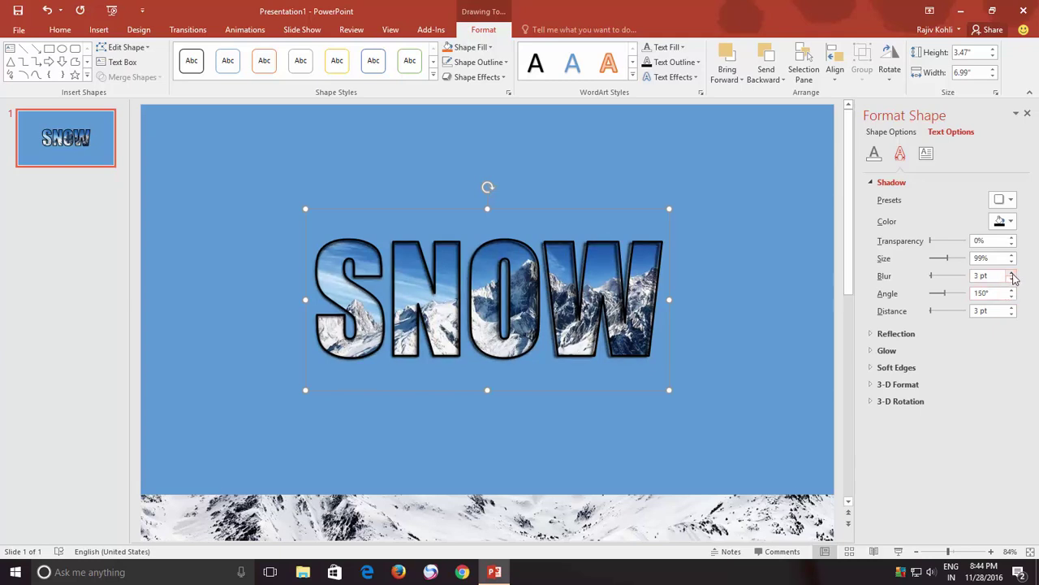
pyautogui.click(97, 242)
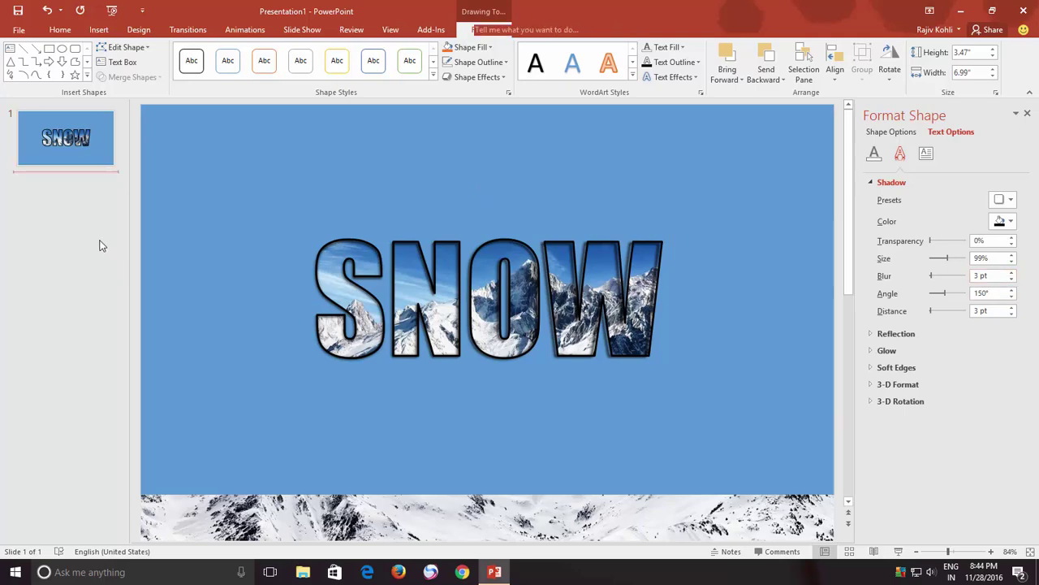
# Preview the slide in a slide show, return to editing, and select the full-slide picture.
pyautogui.click(899, 553)
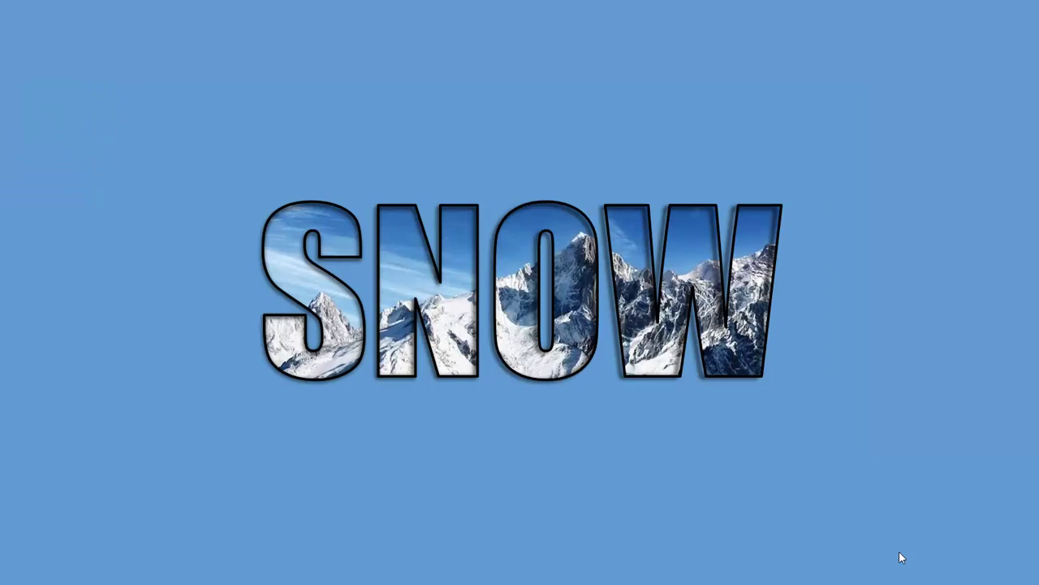
pyautogui.click(899, 551)
pyautogui.click(482, 461)
pyautogui.scroll(-5, 482, 438)
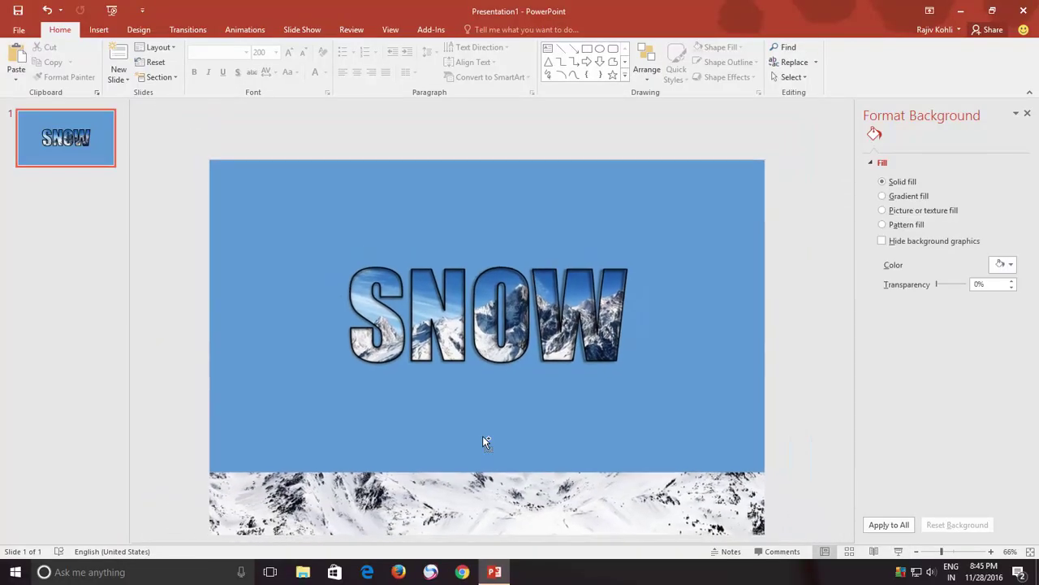
pyautogui.click(487, 411)
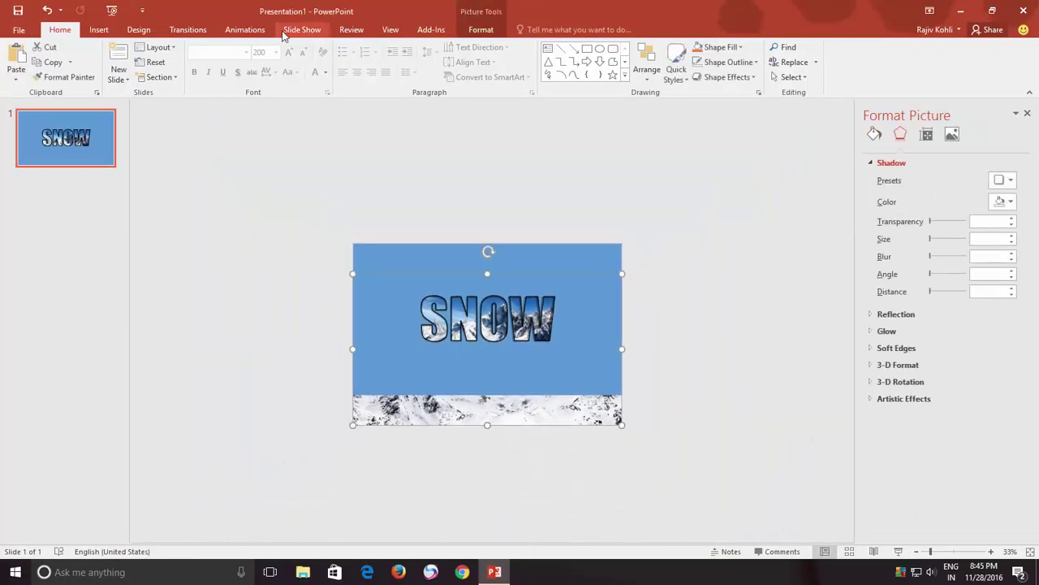
# Give the picture a Fly In from Bottom animation starting With Previous, lasting 4 seconds.
pyautogui.click(245, 31)
pyautogui.click(702, 65)
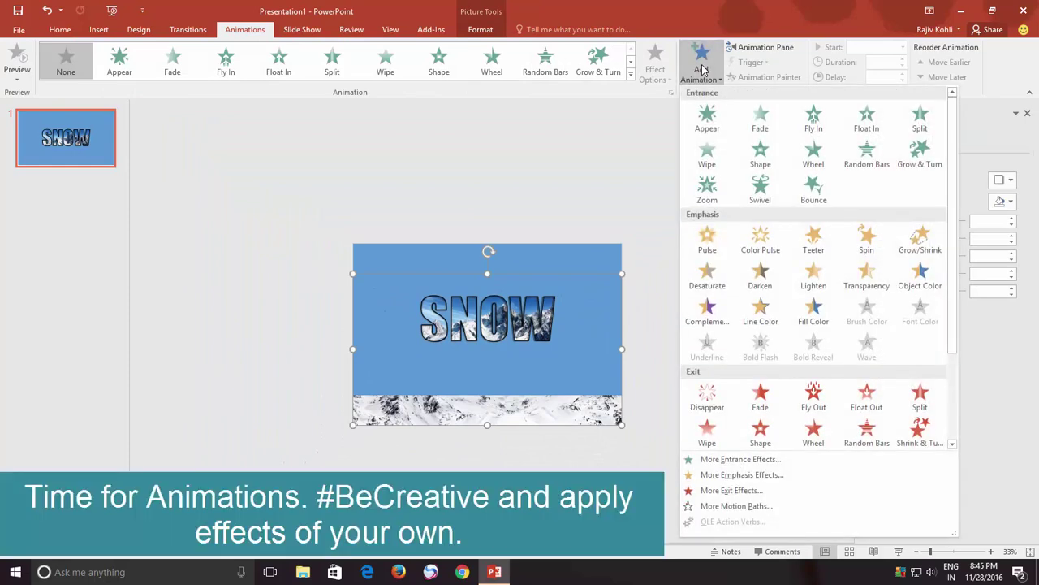
pyautogui.click(814, 118)
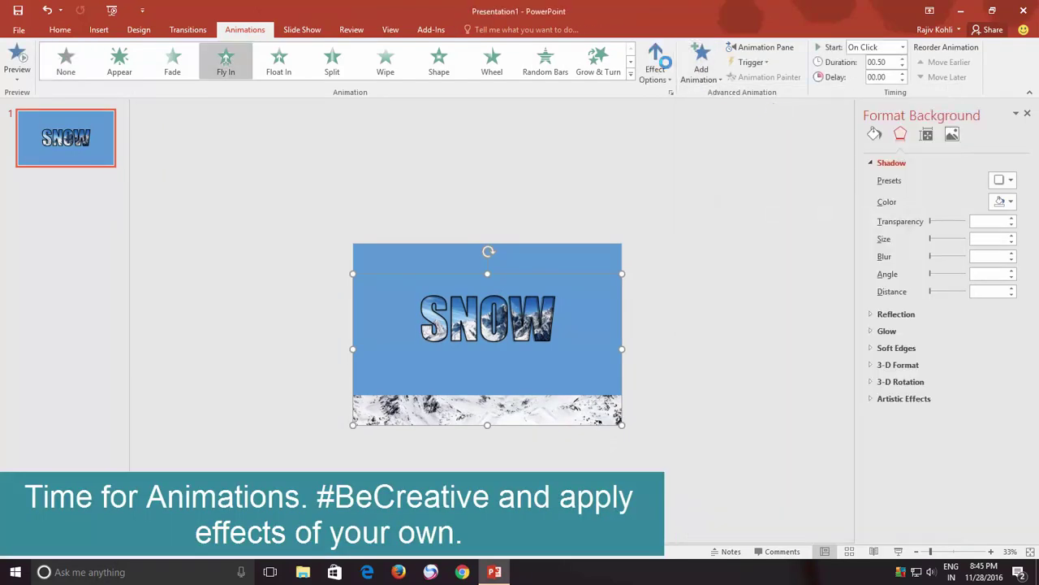
pyautogui.click(656, 65)
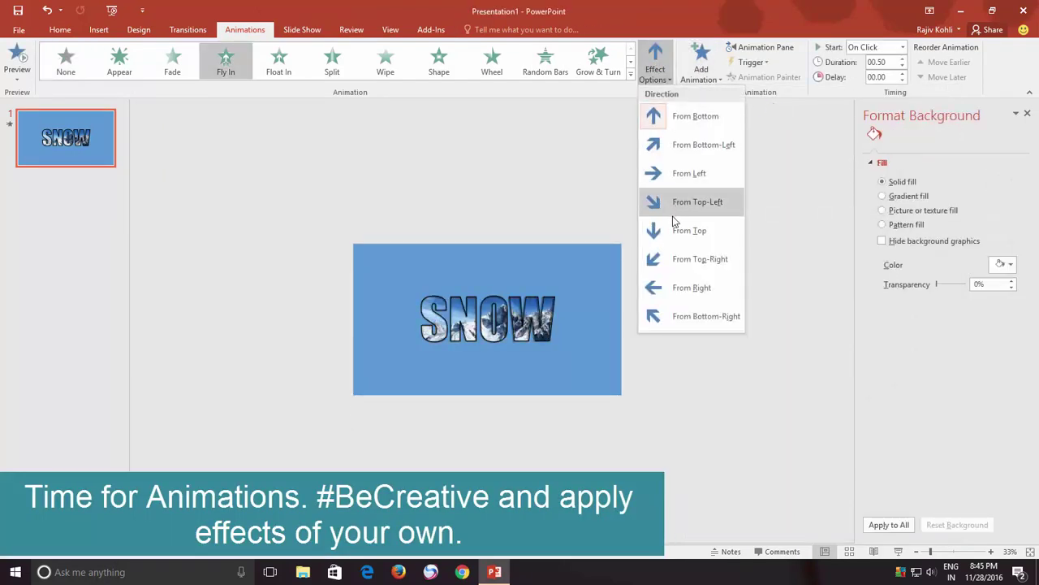
pyautogui.click(690, 116)
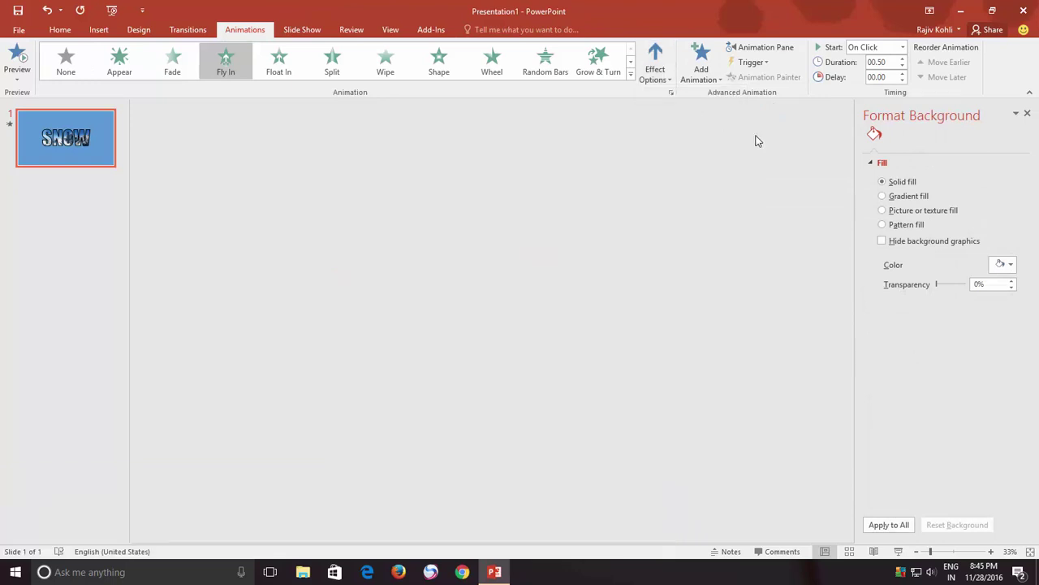
pyautogui.click(875, 49)
pyautogui.click(873, 62)
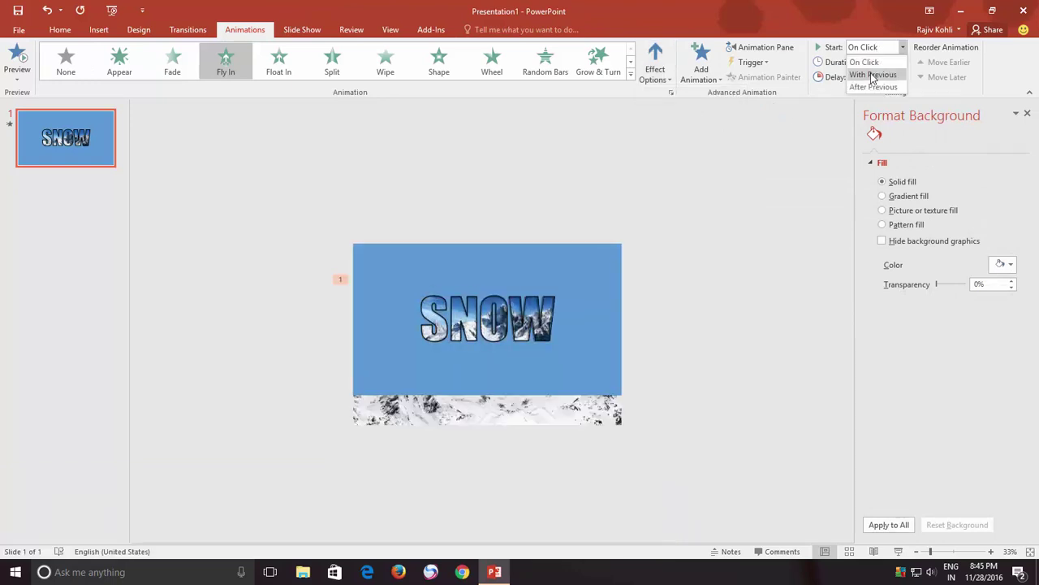
pyautogui.click(1028, 115)
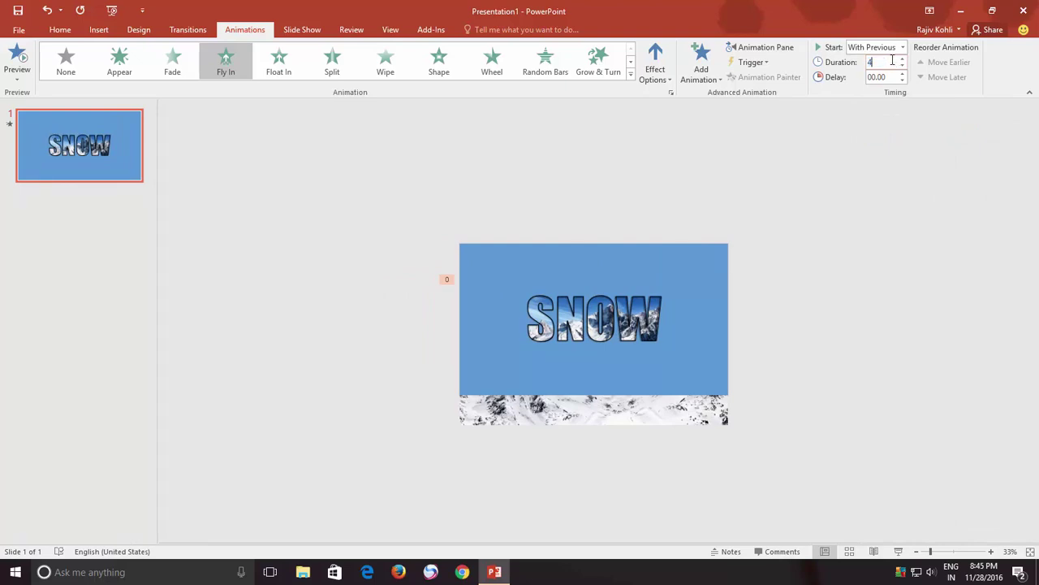
pyautogui.click(834, 506)
pyautogui.click(900, 552)
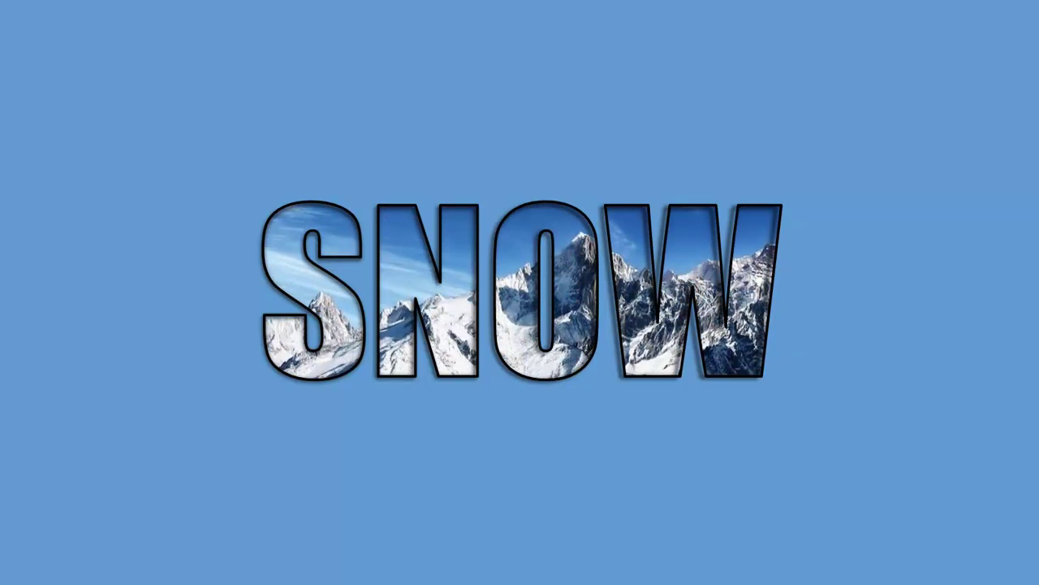
pyautogui.click(673, 414)
pyautogui.click(673, 414)
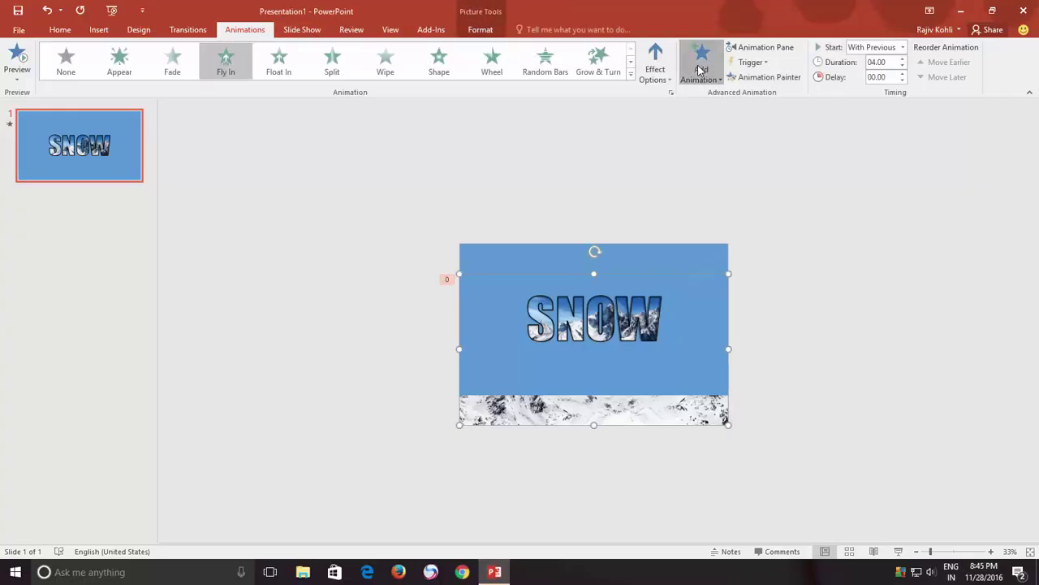
# Add a Left motion path animation to the picture.
pyautogui.click(701, 61)
pyautogui.click(719, 505)
pyautogui.scroll(-2, 604, 351)
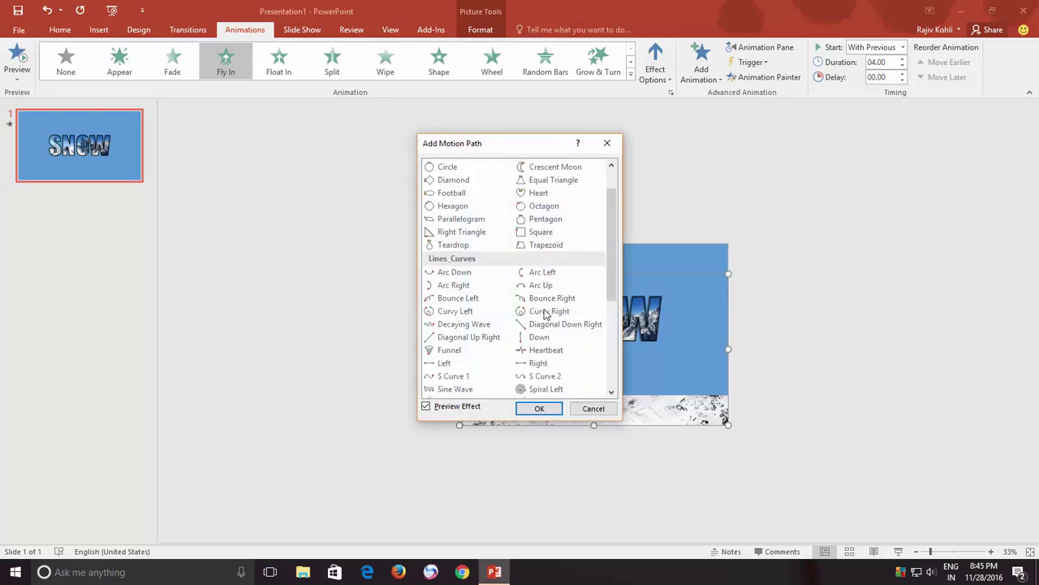
pyautogui.scroll(-1, 536, 316)
pyautogui.click(446, 285)
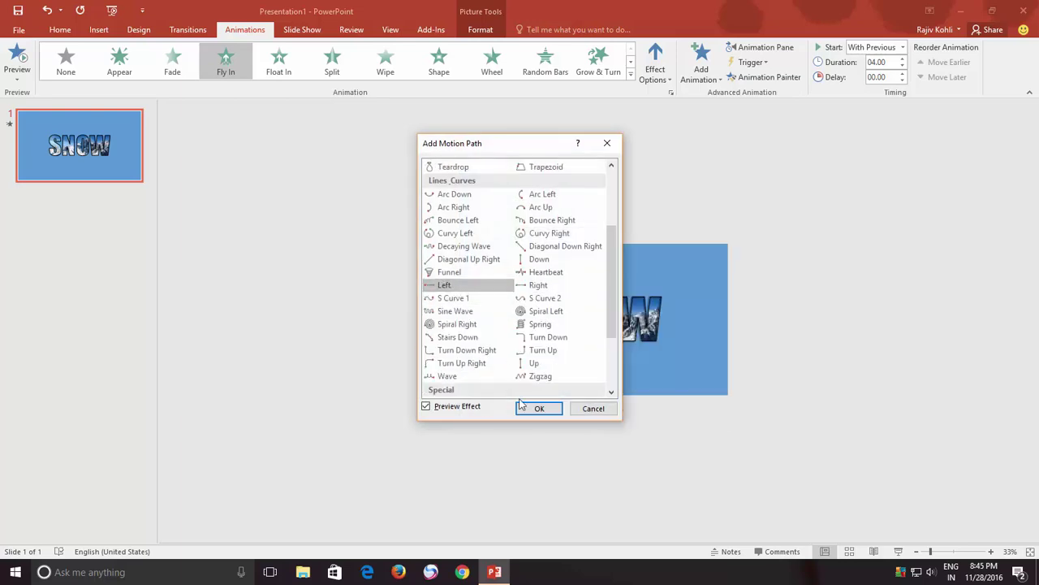
pyautogui.click(538, 408)
# Set the Left path to start With Previous with a 2-second duration, then show the Animation Pane.
pyautogui.click(885, 47)
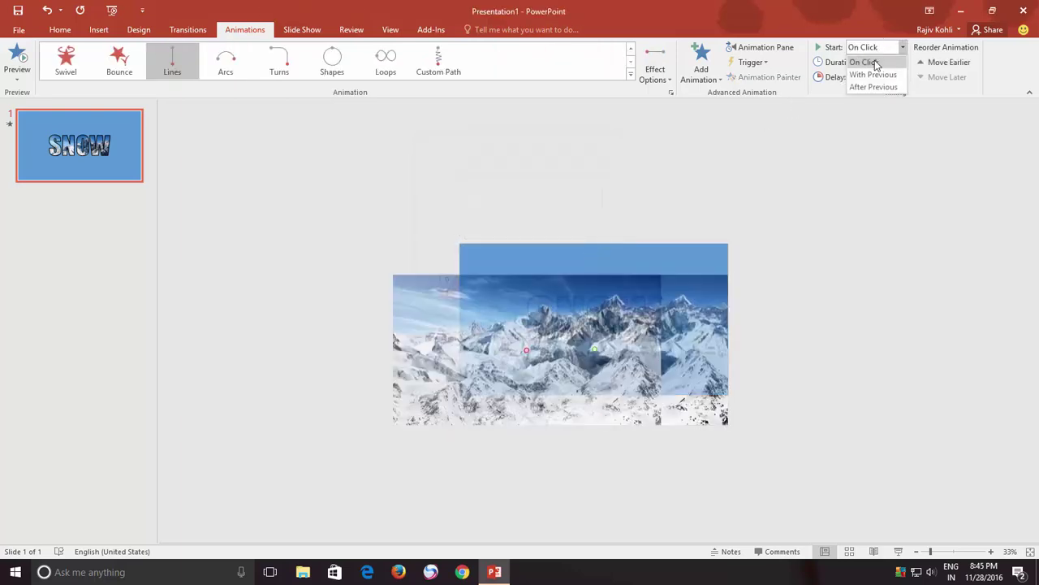
pyautogui.click(870, 71)
pyautogui.write('4')
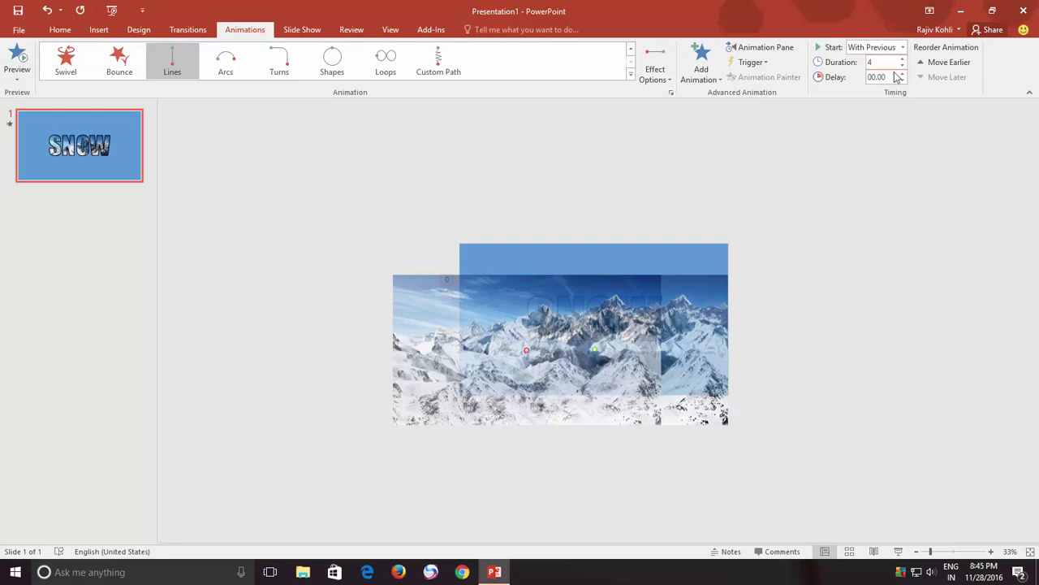
pyautogui.press('BackSpace')
pyautogui.write('2')
pyautogui.press('Return')
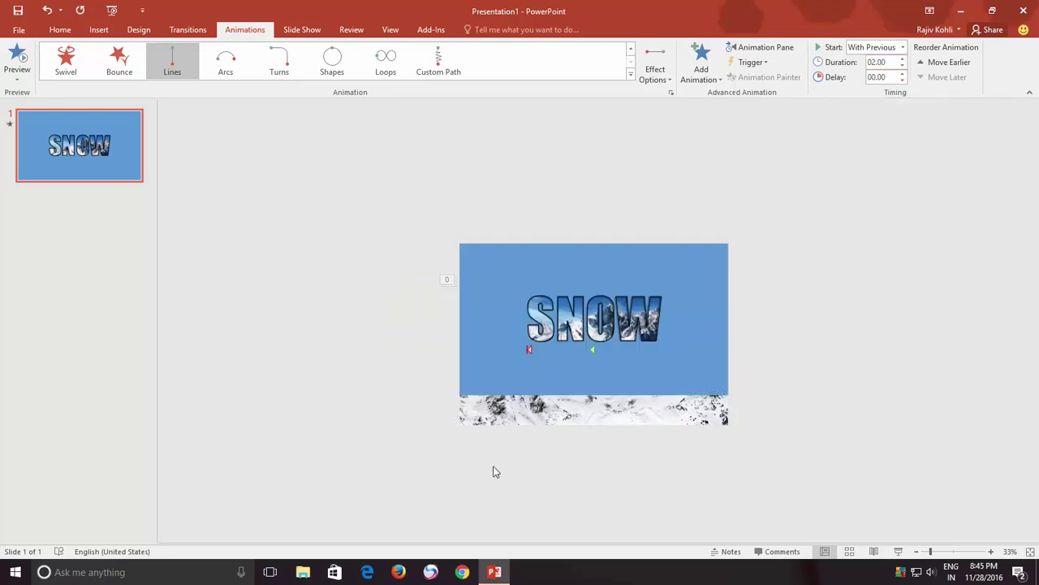
pyautogui.click(492, 471)
pyautogui.click(559, 399)
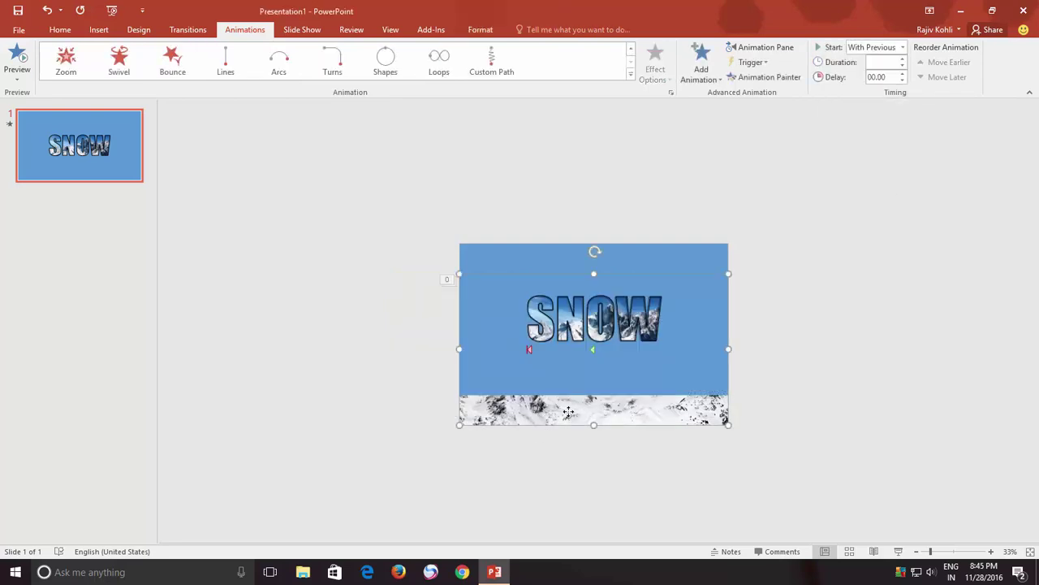
pyautogui.click(761, 47)
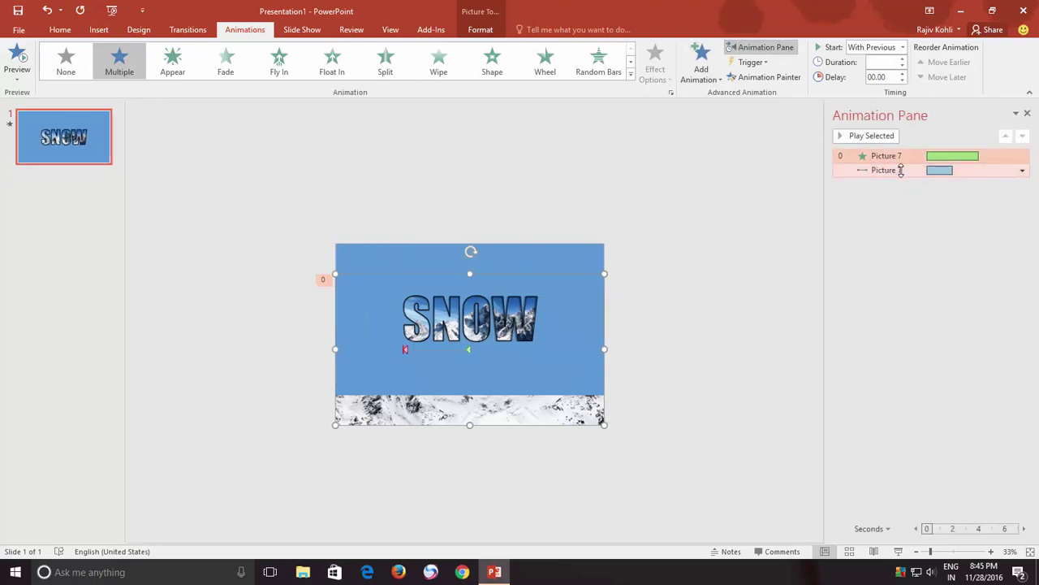
# Set the Left motion path to auto-reverse with 0 s smooth start, delayed to start at 4.0 s.
pyautogui.doubleClick(898, 170)
pyautogui.click(453, 290)
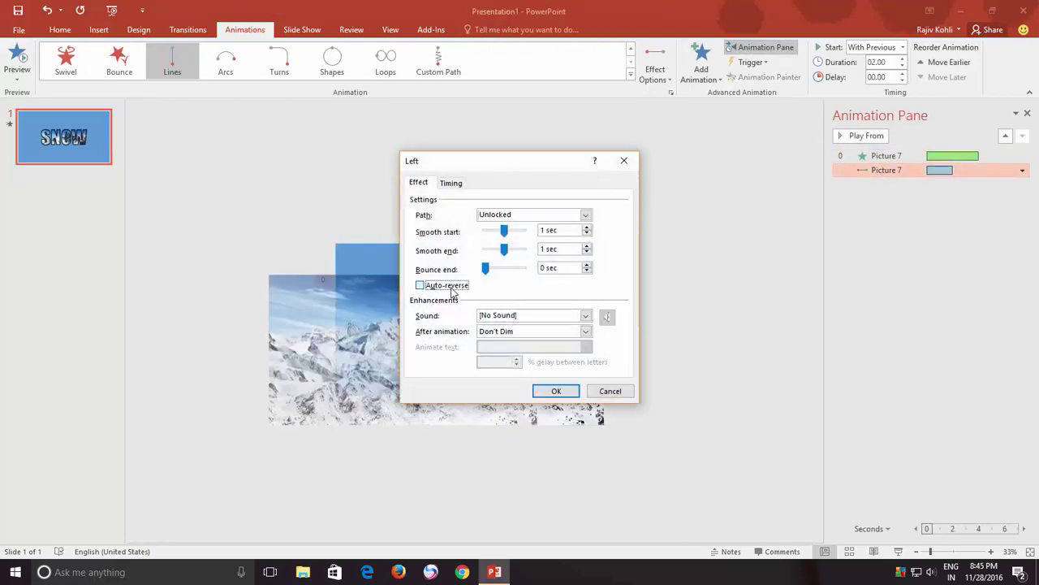
pyautogui.moveTo(503, 241); pyautogui.dragTo(483, 236)
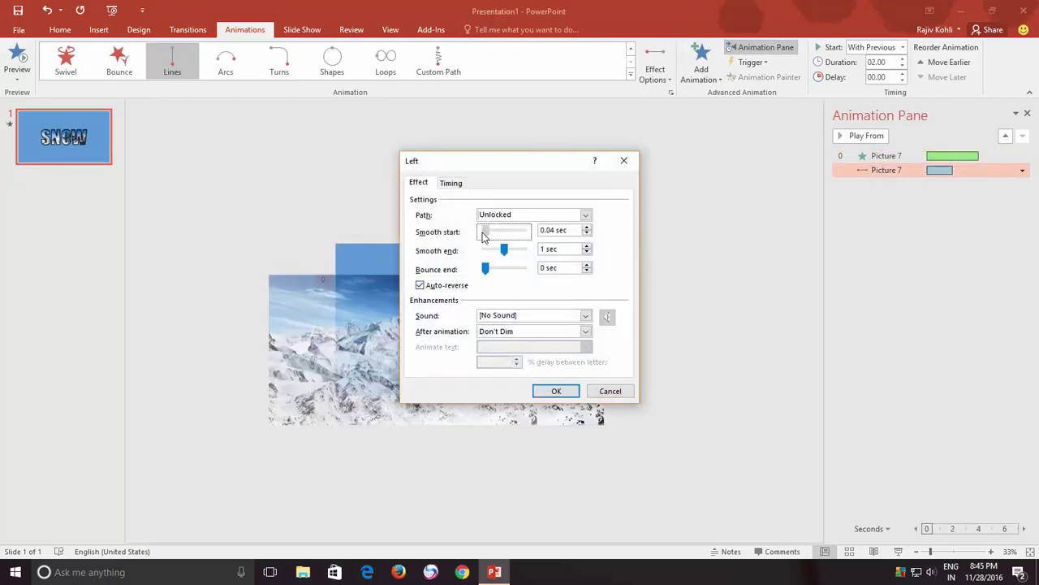
pyautogui.click(553, 393)
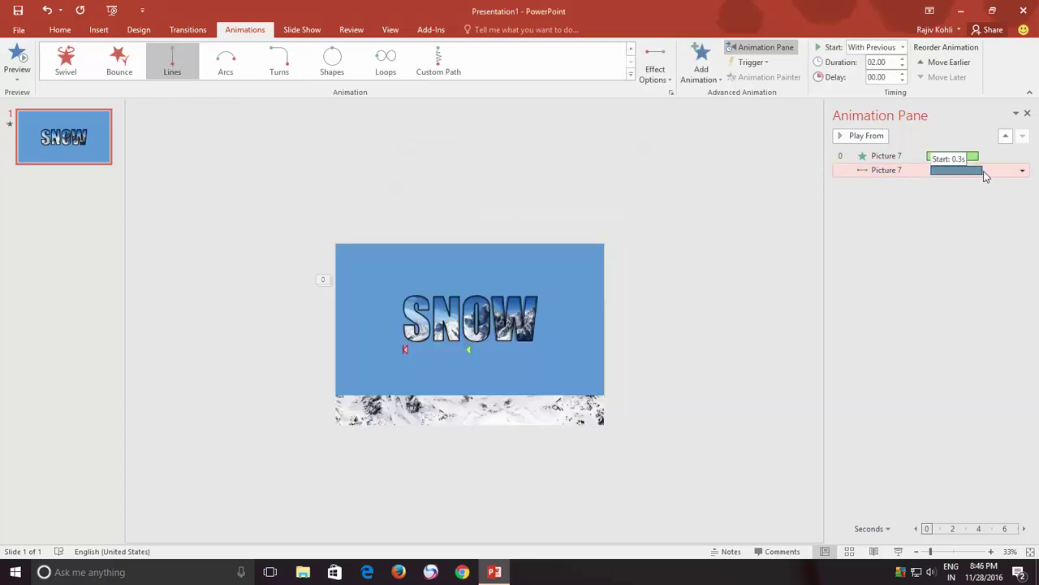
pyautogui.moveTo(961, 170); pyautogui.dragTo(997, 177)
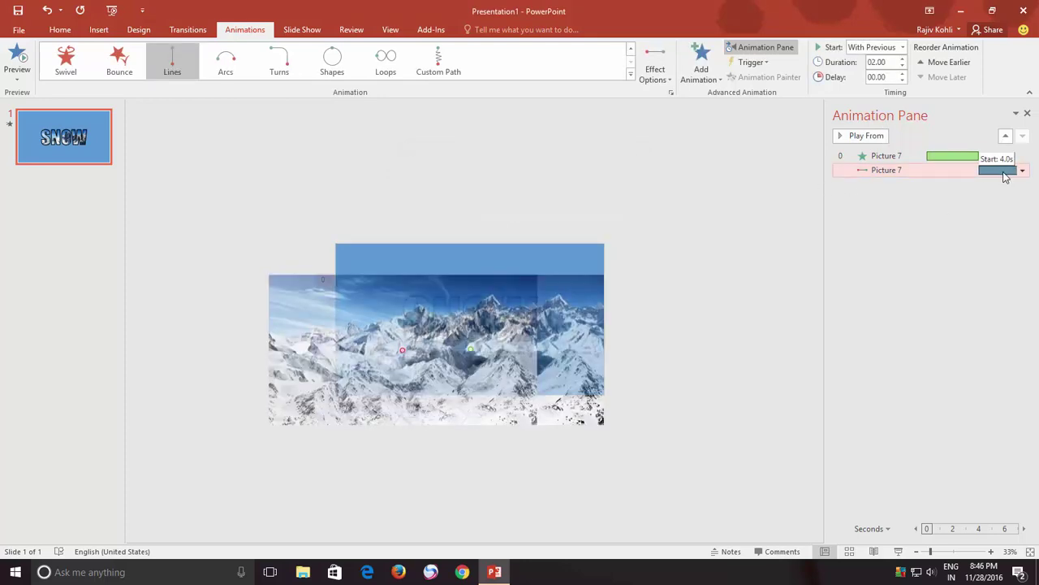
# Start the slide show from the beginning with F5 to watch the SNOW animations.
pyautogui.press('F5')
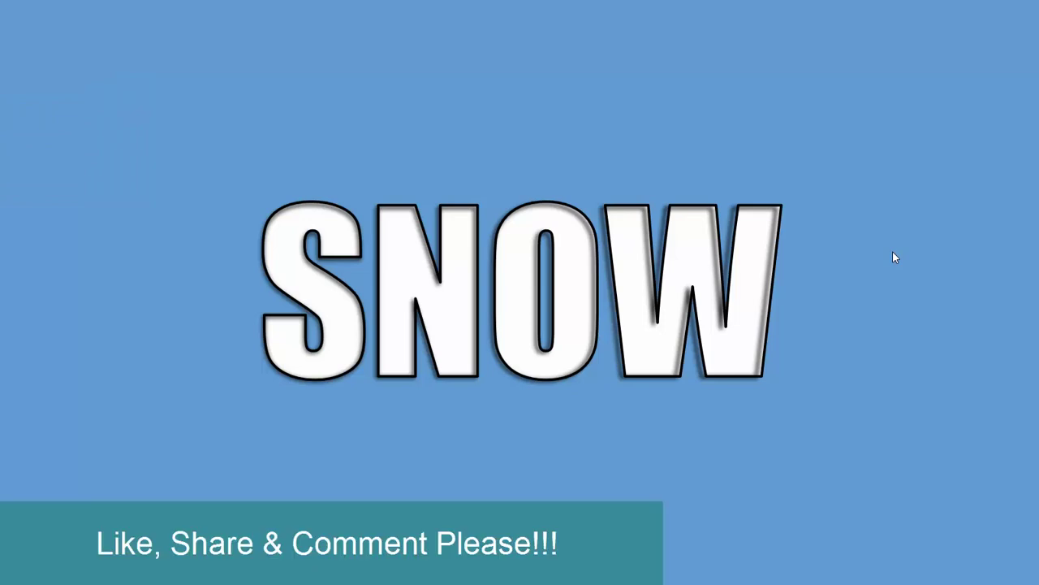